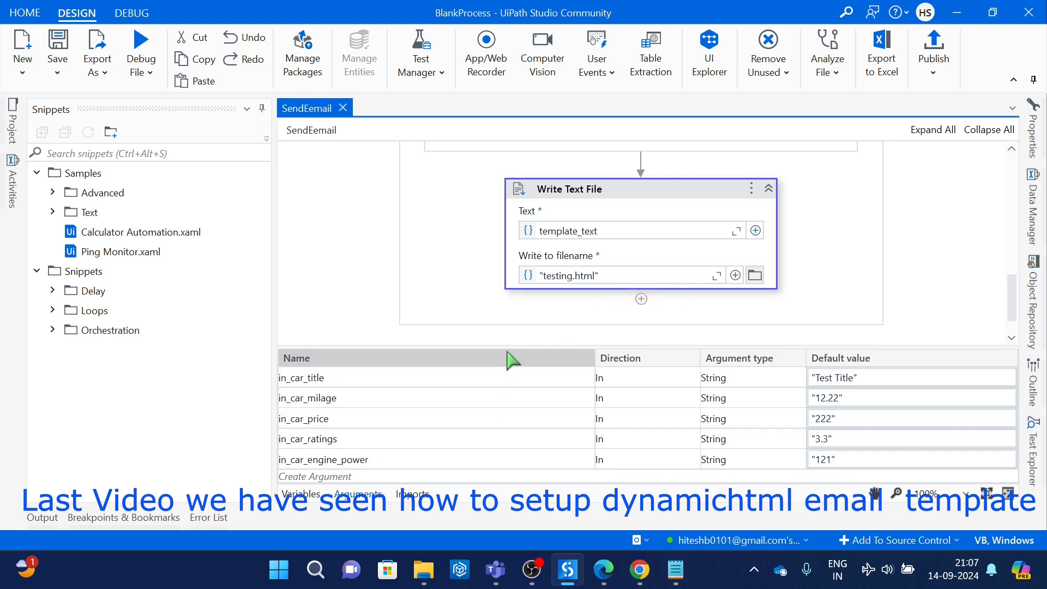
Step: Enlarge the arguments list of the SendEemail workflow and create an argument named in_email_id
{"action": "left_click_drag", "start_coordinate": [506, 345], "coordinate": [497, 307]}
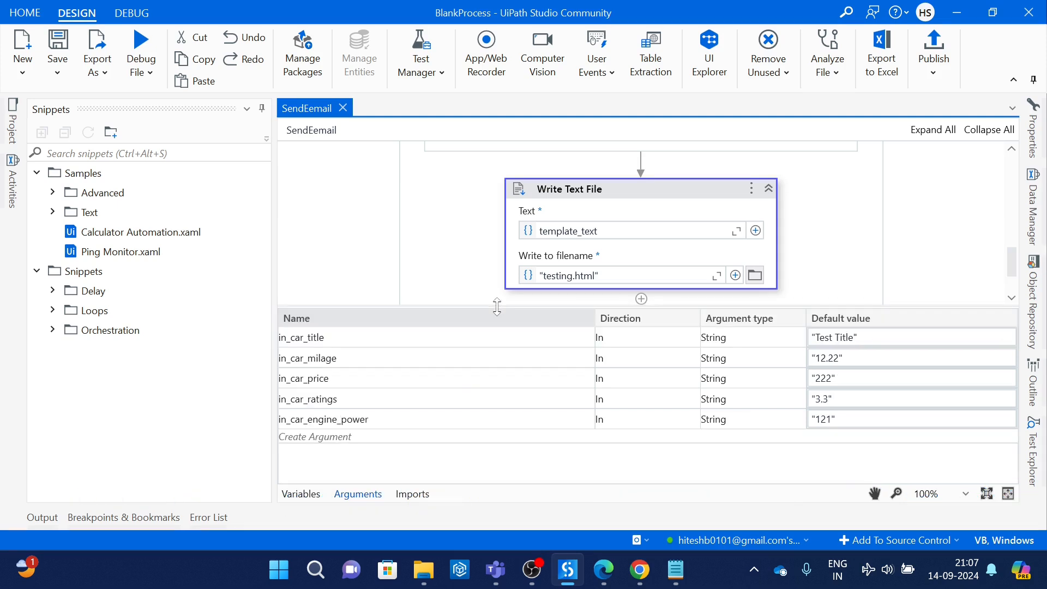
{"action": "left_click", "coordinate": [394, 443]}
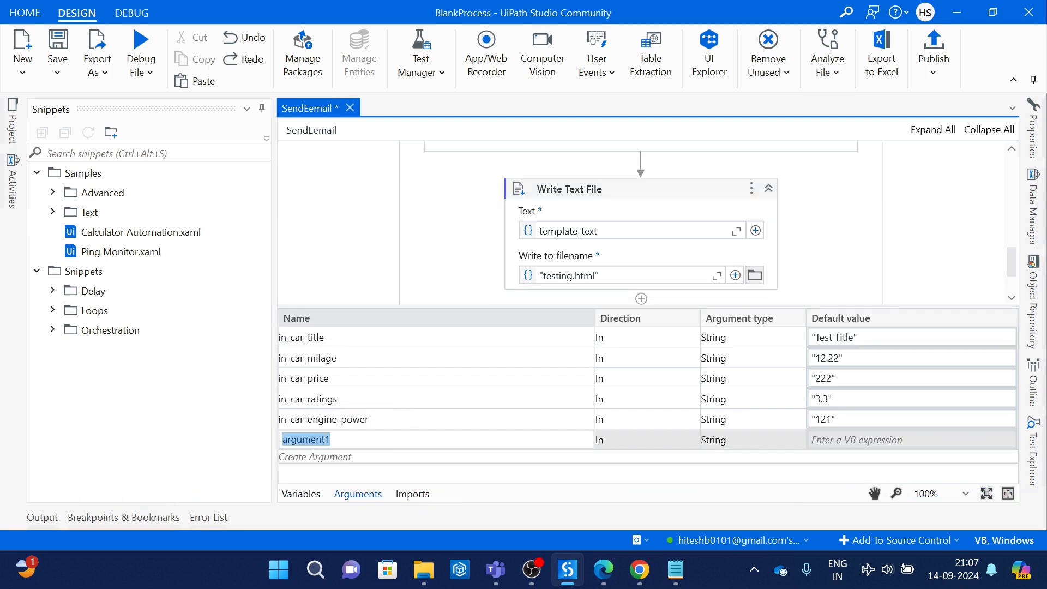
{"action": "type", "text": "in_email"}
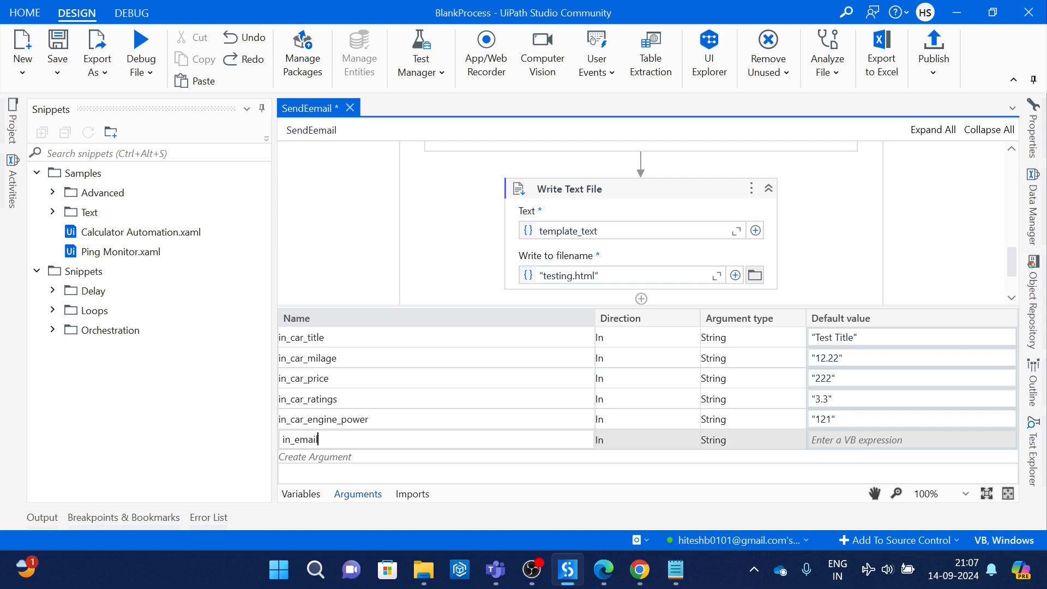
{"action": "type", "text": "_id"}
Step: Create another argument named account_email below in_email_id
{"action": "left_click", "coordinate": [337, 458]}
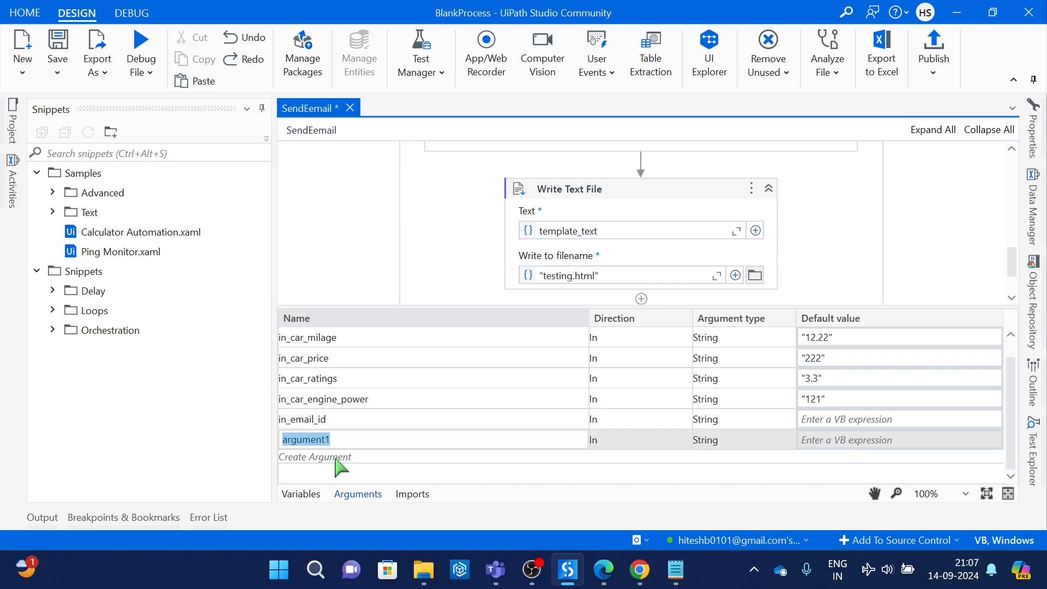
{"action": "type", "text": "acc"}
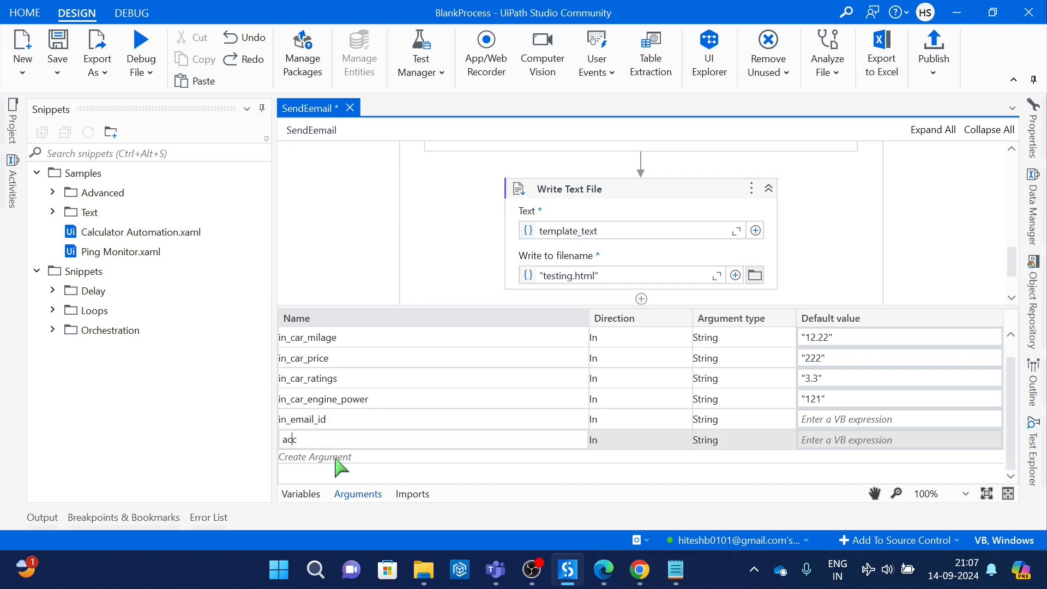
{"action": "type", "text": "ount_emai"}
{"action": "key", "text": "BackSpace"}
{"action": "key", "text": "BackSpace"}
{"action": "key", "text": "BackSpace"}
{"action": "key", "text": "BackSpace"}
{"action": "key", "text": "BackSpace"}
{"action": "key", "text": "BackSpace"}
{"action": "key", "text": "BackSpace"}
{"action": "key", "text": "BackSpace"}
{"action": "key", "text": "BackSpace"}
{"action": "key", "text": "BackSpace"}
{"action": "key", "text": "BackSpace"}
{"action": "type", "text": "account_email"}
{"action": "left_click", "coordinate": [356, 421]}
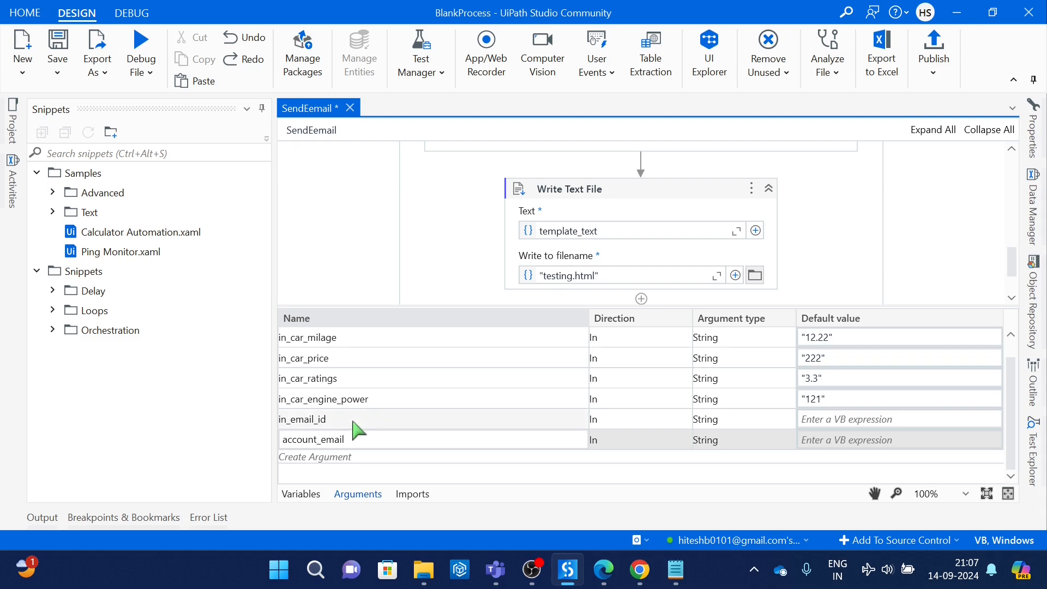
Step: Add an underscore at the start of the account_email argument's name
{"action": "left_click", "coordinate": [357, 456]}
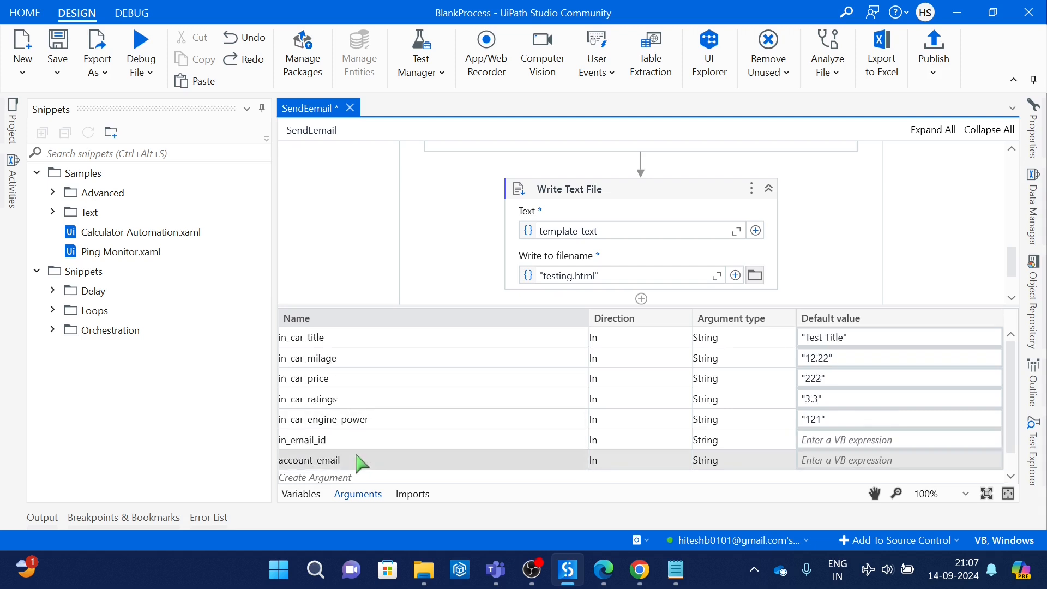
{"action": "left_click", "coordinate": [358, 456]}
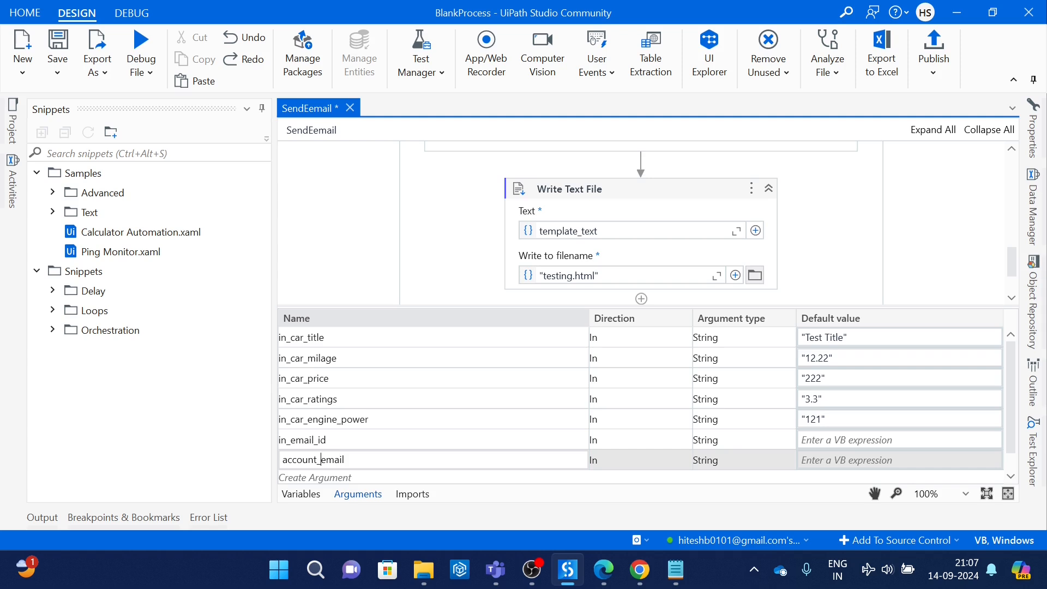
{"action": "type", "text": "_"}
Step: Rename the in_email_id argument to in_recp_id
{"action": "left_click", "coordinate": [343, 441]}
{"action": "left_click", "coordinate": [344, 441]}
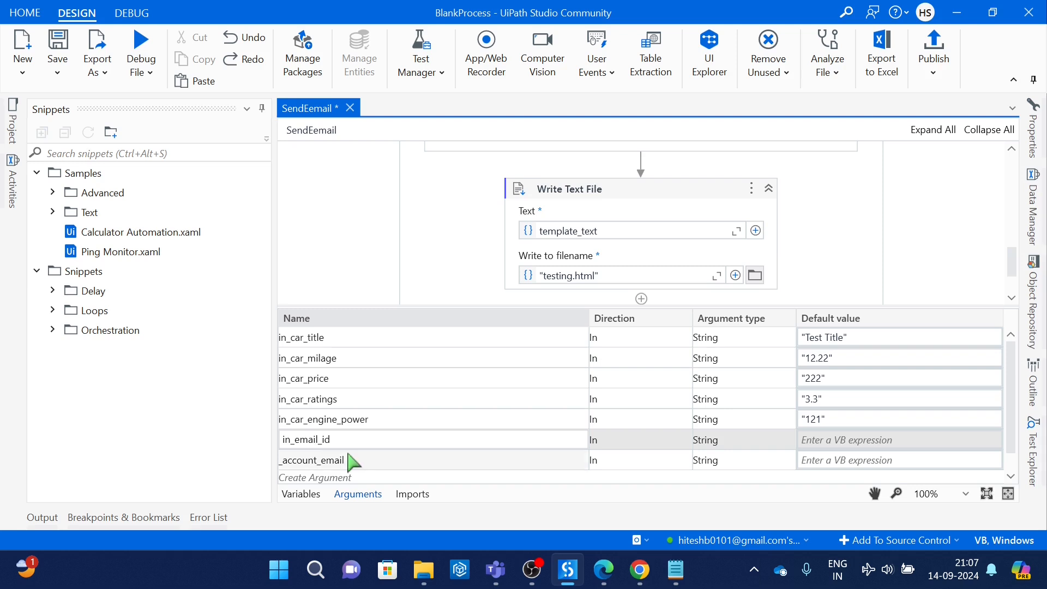
{"action": "key", "text": "BackSpace"}
{"action": "key", "text": "BackSpace"}
{"action": "key", "text": "BackSpace"}
{"action": "key", "text": "BackSpace"}
{"action": "key", "text": "BackSpace"}
{"action": "type", "text": "recipient"}
{"action": "key", "text": "Right"}
{"action": "key", "text": "Right"}
{"action": "key", "text": "Right"}
{"action": "key", "text": "Left"}
{"action": "key", "text": "Left"}
{"action": "key", "text": "Left"}
{"action": "key", "text": "BackSpace"}
{"action": "key", "text": "BackSpace"}
{"action": "key", "text": "BackSpace"}
{"action": "key", "text": "BackSpace"}
{"action": "key", "text": "Left"}
{"action": "key", "text": "BackSpace"}
Step: Rename the _account_email argument to in_act_id
{"action": "left_click", "coordinate": [383, 461]}
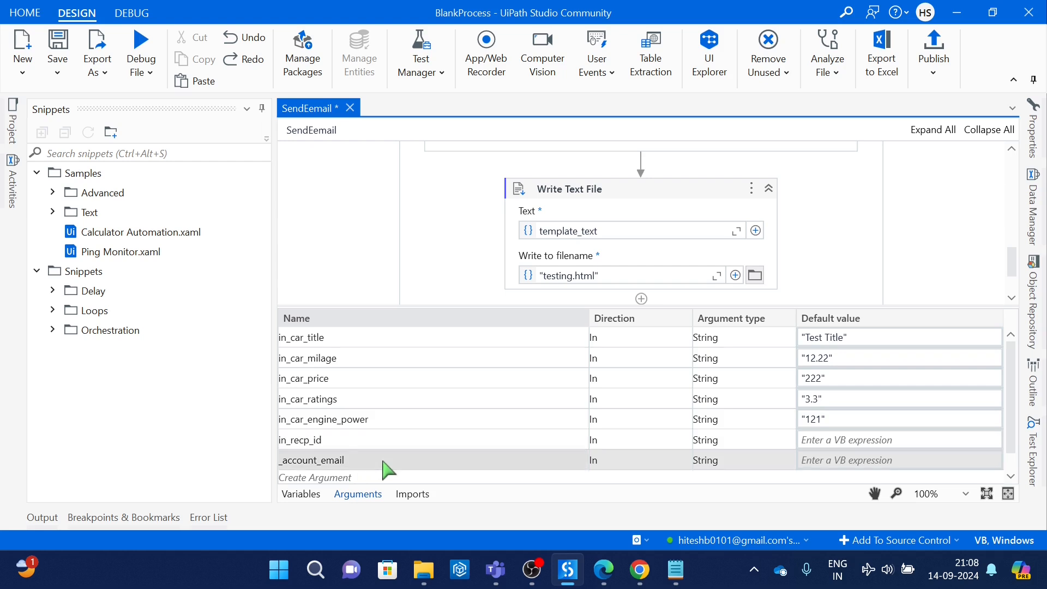
{"action": "left_click", "coordinate": [383, 461]}
{"action": "key", "text": "BackSpace"}
{"action": "key", "text": "BackSpace"}
{"action": "key", "text": "BackSpace"}
{"action": "key", "text": "BackSpace"}
{"action": "key", "text": "BackSpace"}
{"action": "key", "text": "BackSpace"}
{"action": "key", "text": "BackSpace"}
{"action": "key", "text": "BackSpace"}
{"action": "key", "text": "BackSpace"}
{"action": "key", "text": "BackSpace"}
{"action": "key", "text": "BackSpace"}
{"action": "key", "text": "BackSpace"}
{"action": "key", "text": "BackSpace"}
{"action": "key", "text": "BackSpace"}
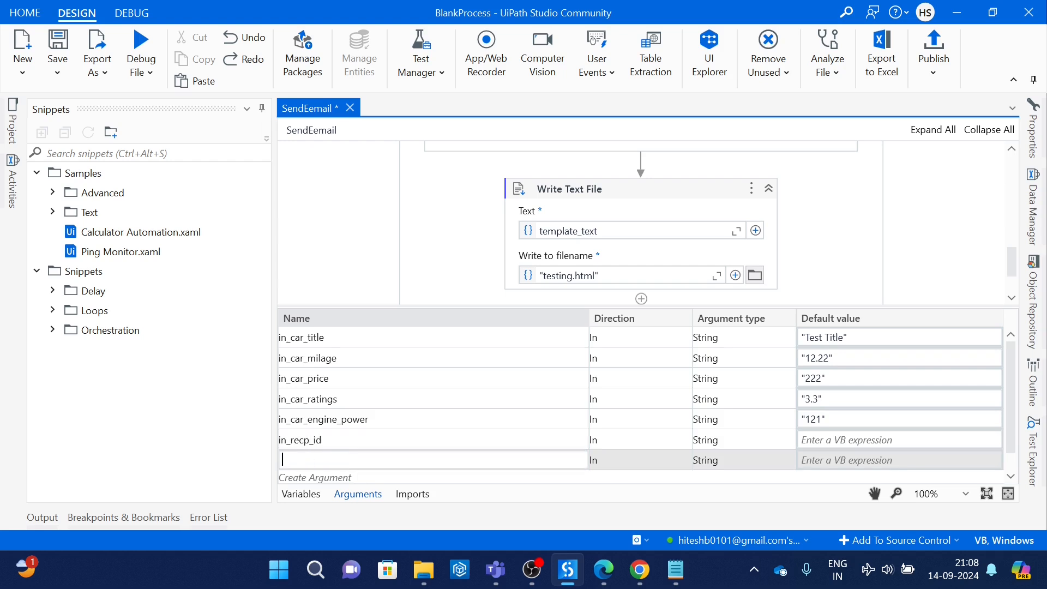
{"action": "type", "text": "in_act_id"}
{"action": "left_click", "coordinate": [357, 477]}
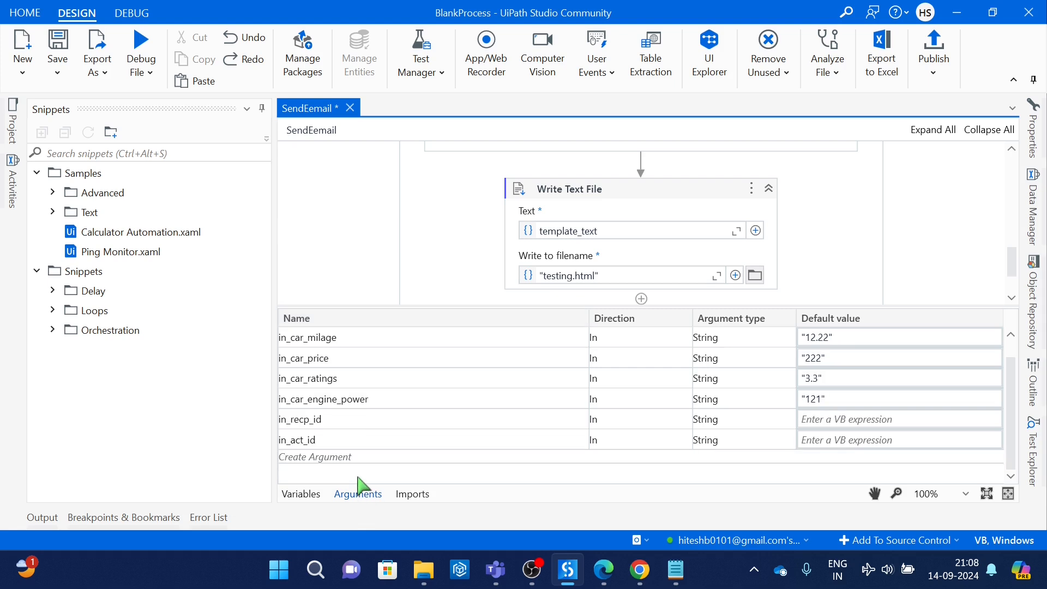
Step: Create a further argument named in_pass after in_act_id
{"action": "left_click", "coordinate": [352, 457]}
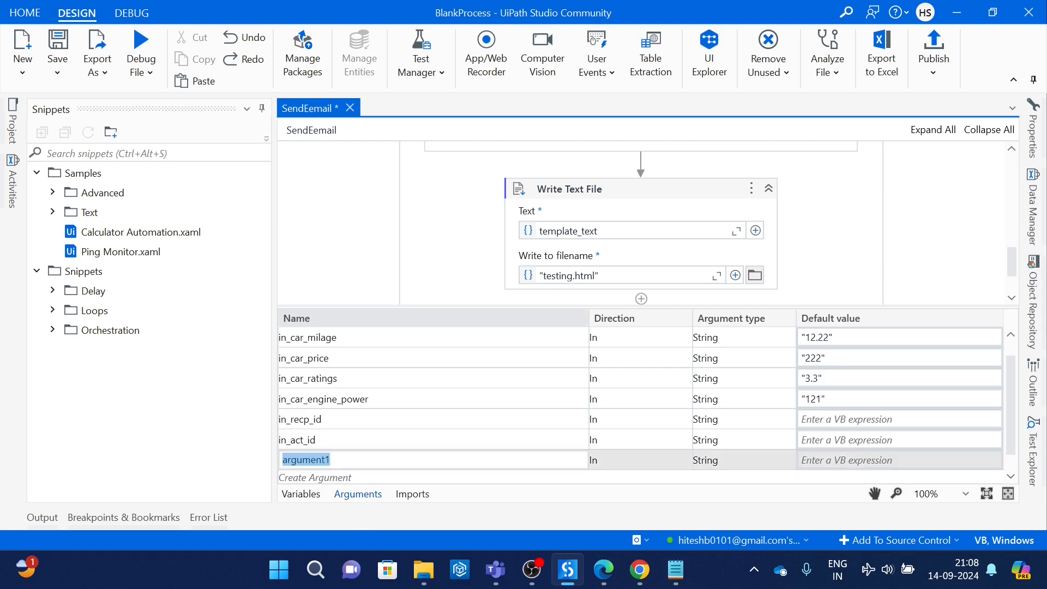
{"action": "key", "text": "BackSpace"}
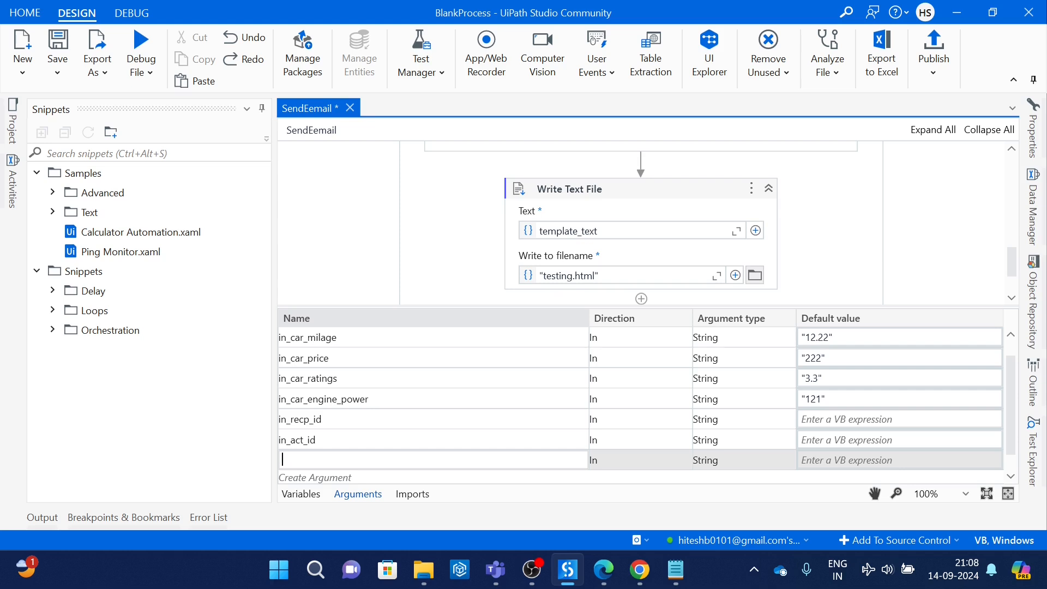
{"action": "type", "text": "in_pass"}
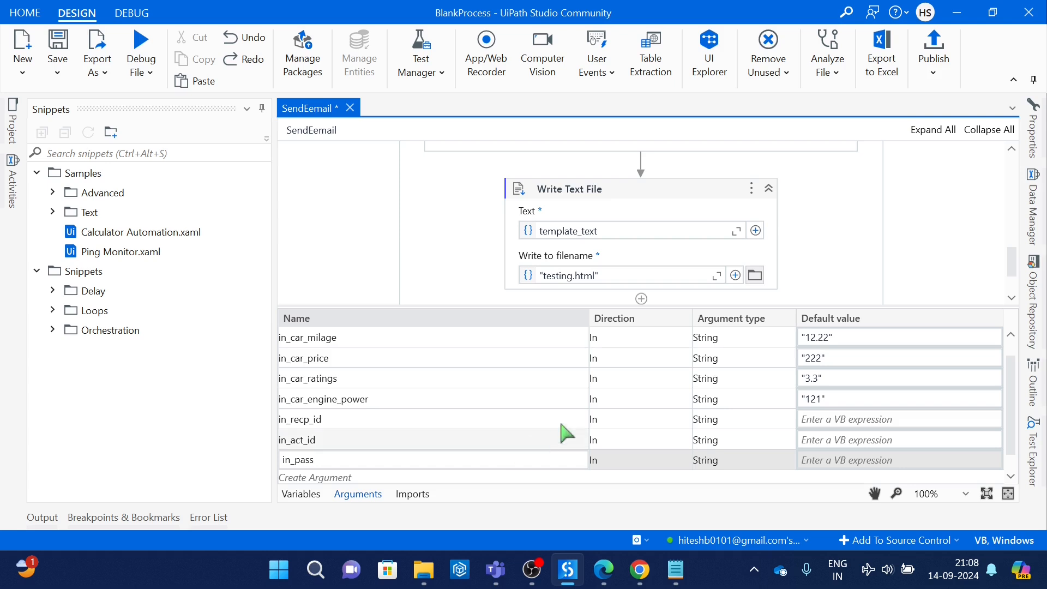
{"action": "left_click", "coordinate": [458, 283]}
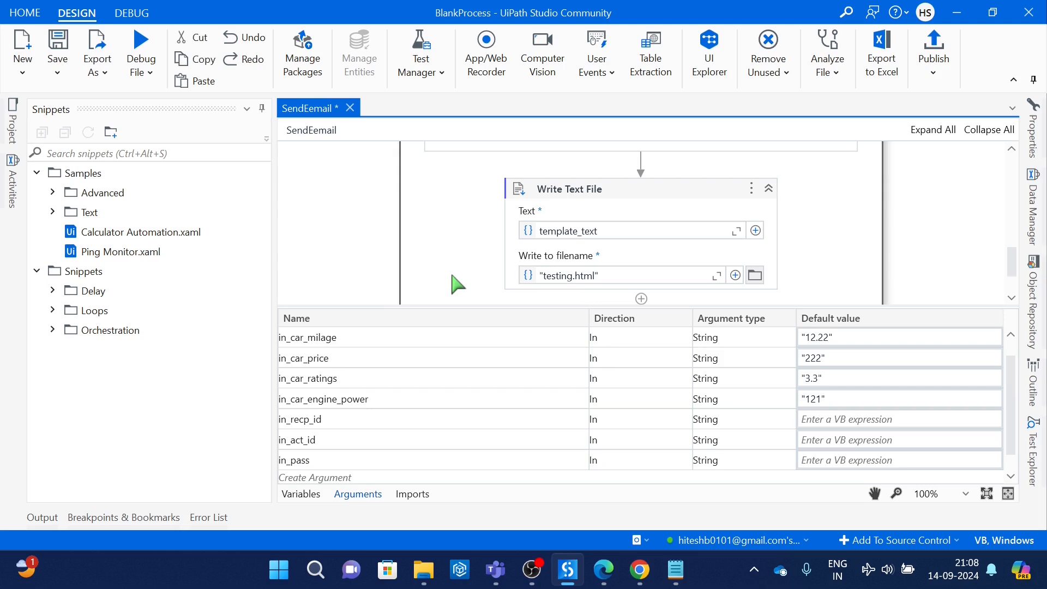
Step: Collapse the variables list, add a Send SMTP Mail Message activity after Write Text File, and show its properties
{"action": "left_click", "coordinate": [307, 500]}
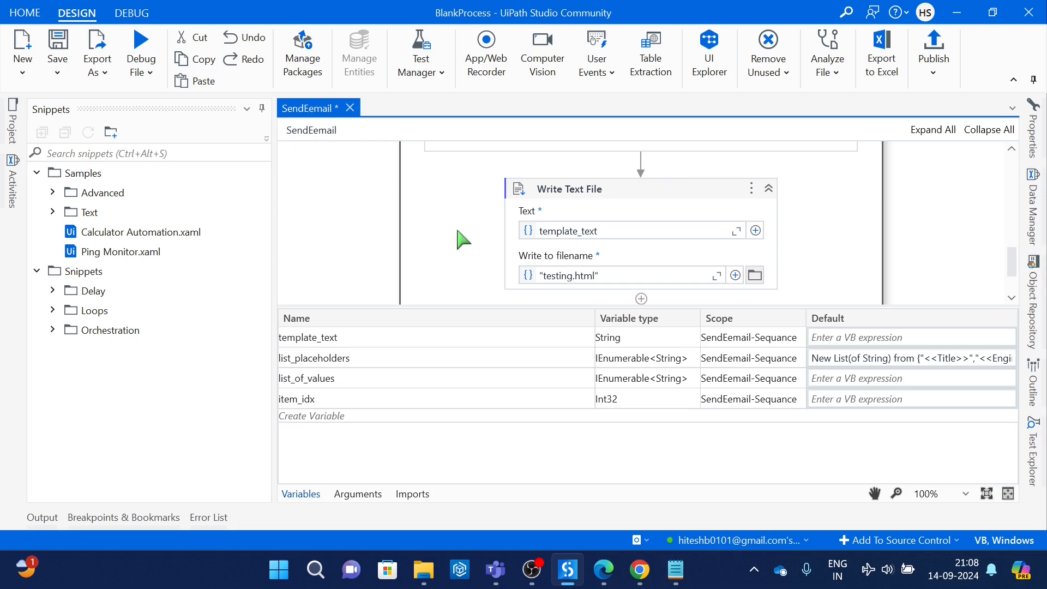
{"action": "left_click", "coordinate": [689, 197]}
{"action": "left_click", "coordinate": [309, 495]}
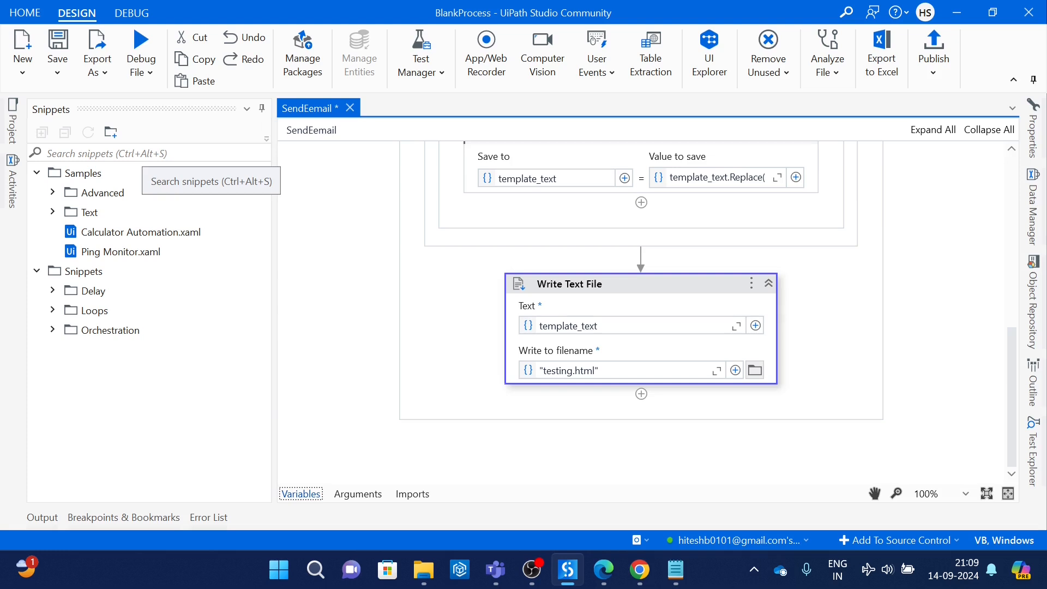
{"action": "left_click", "coordinate": [14, 186]}
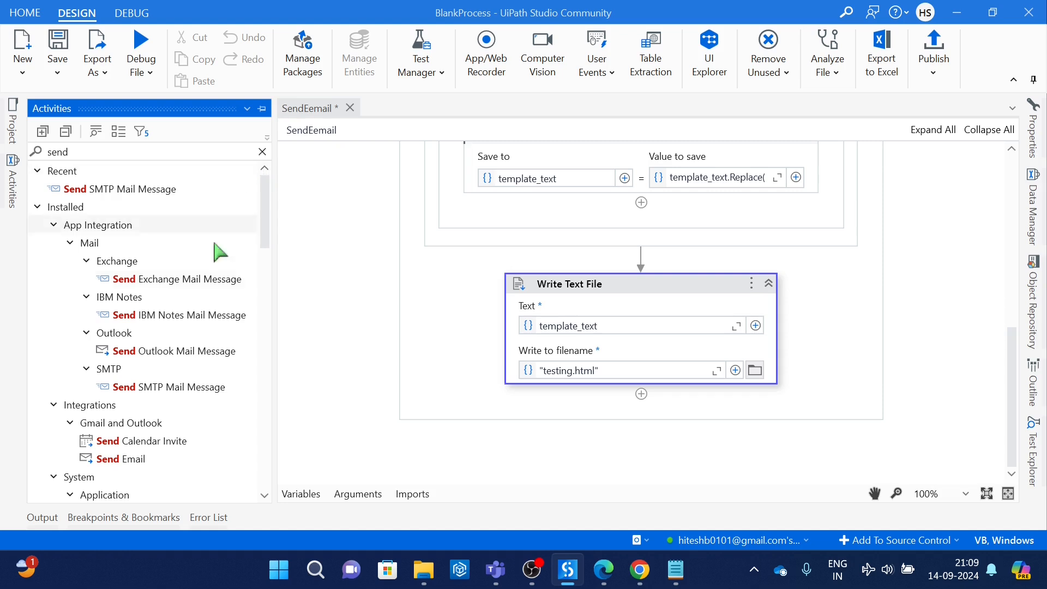
{"action": "left_click_drag", "start_coordinate": [169, 388], "coordinate": [621, 401]}
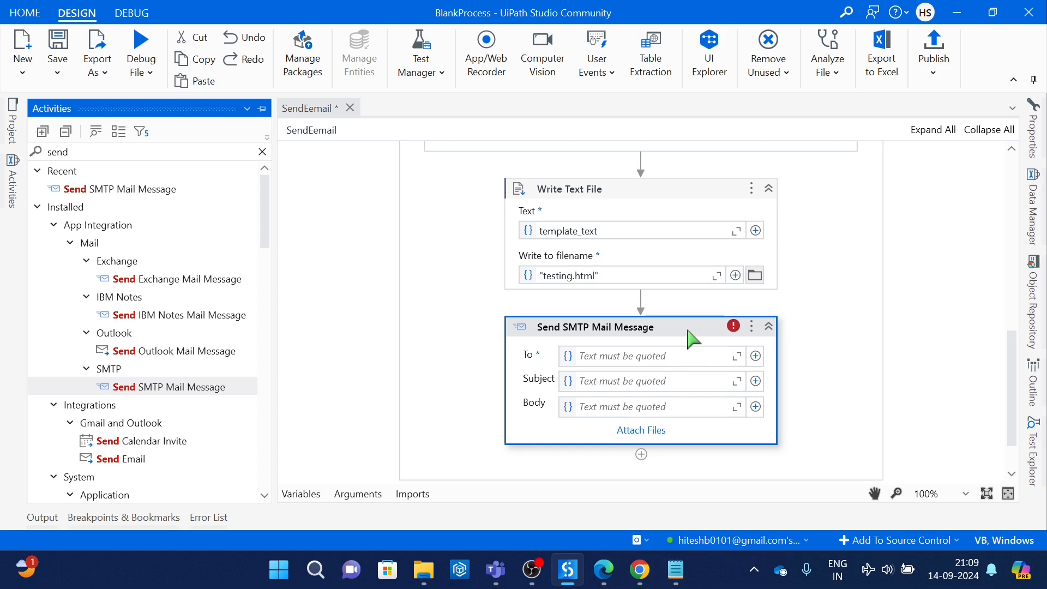
{"action": "left_click", "coordinate": [1034, 139]}
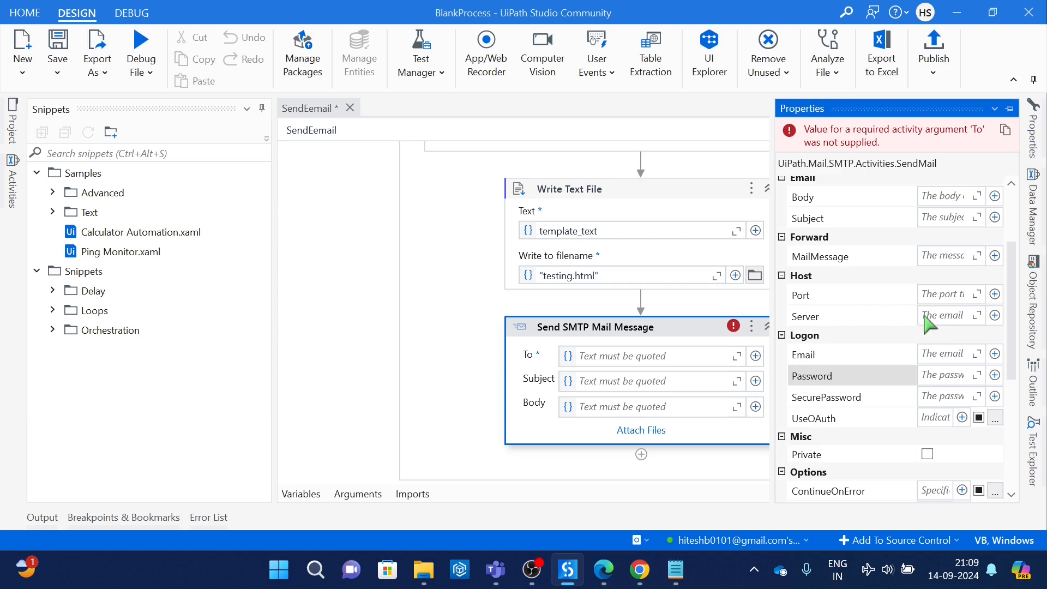
{"action": "mouse_move", "coordinate": [640, 570]}
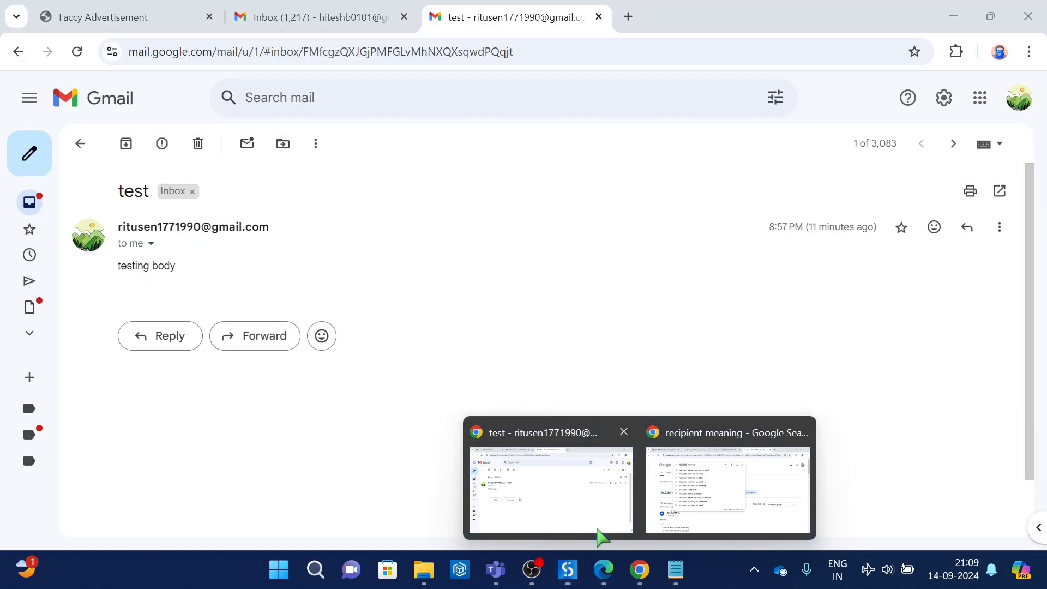
{"action": "left_click", "coordinate": [600, 537]}
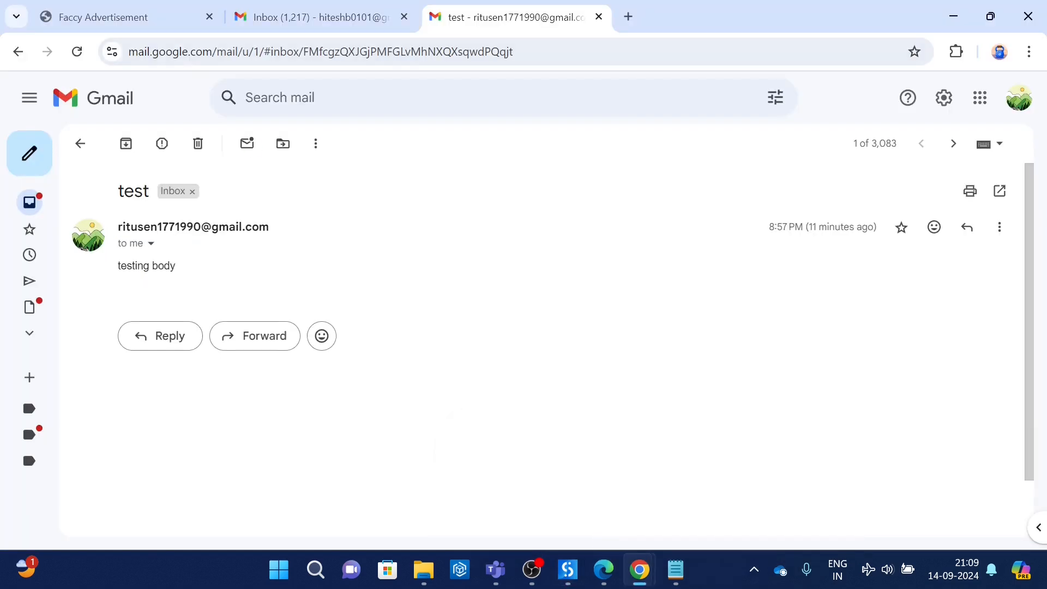
{"action": "left_click", "coordinate": [178, 29]}
{"action": "key", "text": "alt+Tab"}
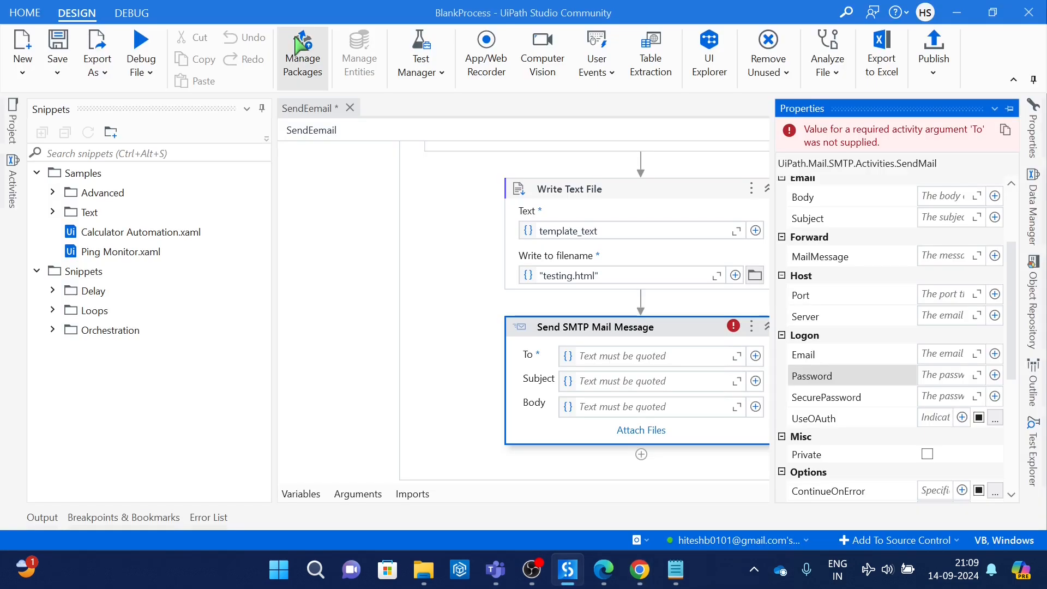
Step: Switch to Chrome, read the Gmail SMTP server and port advice in the UiPath forum's Send SMTP Mail thread, and return to UiPath Studio
{"action": "mouse_move", "coordinate": [640, 570]}
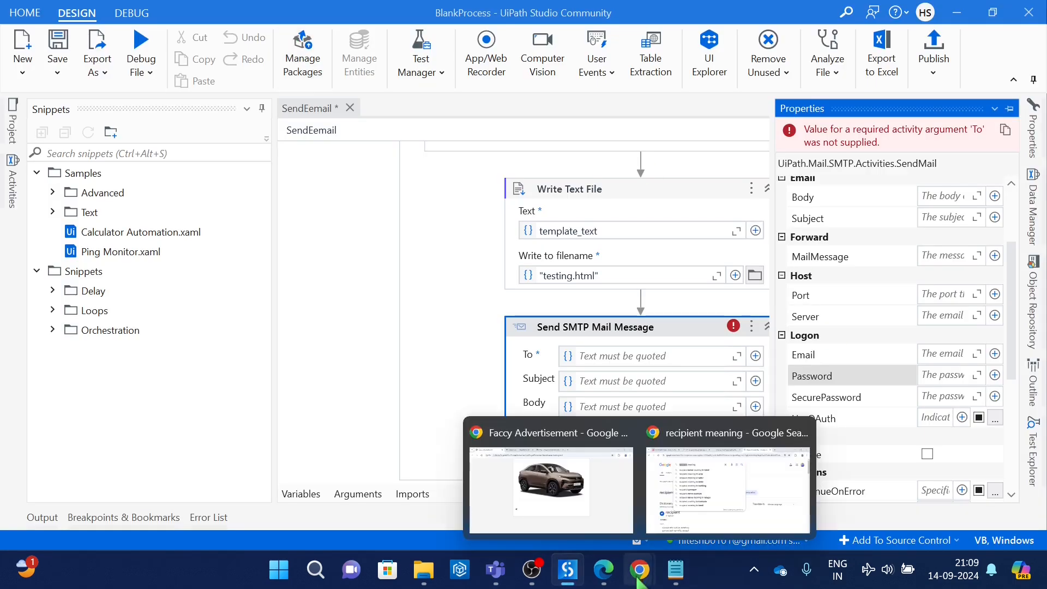
{"action": "left_click", "coordinate": [692, 478]}
{"action": "left_click", "coordinate": [128, 18]}
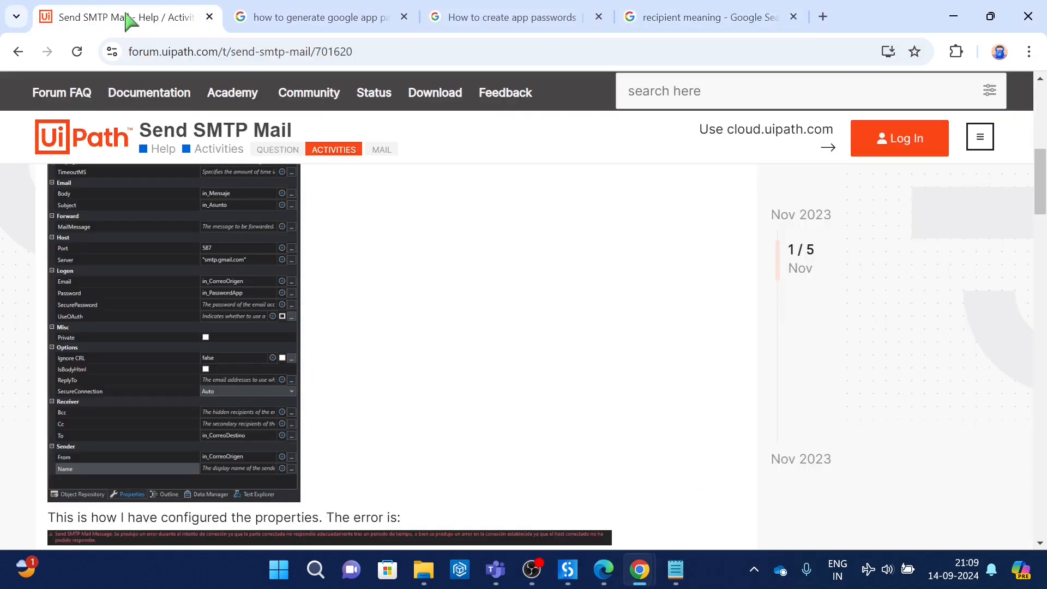
{"action": "left_click_drag", "start_coordinate": [1045, 188], "coordinate": [1045, 266]}
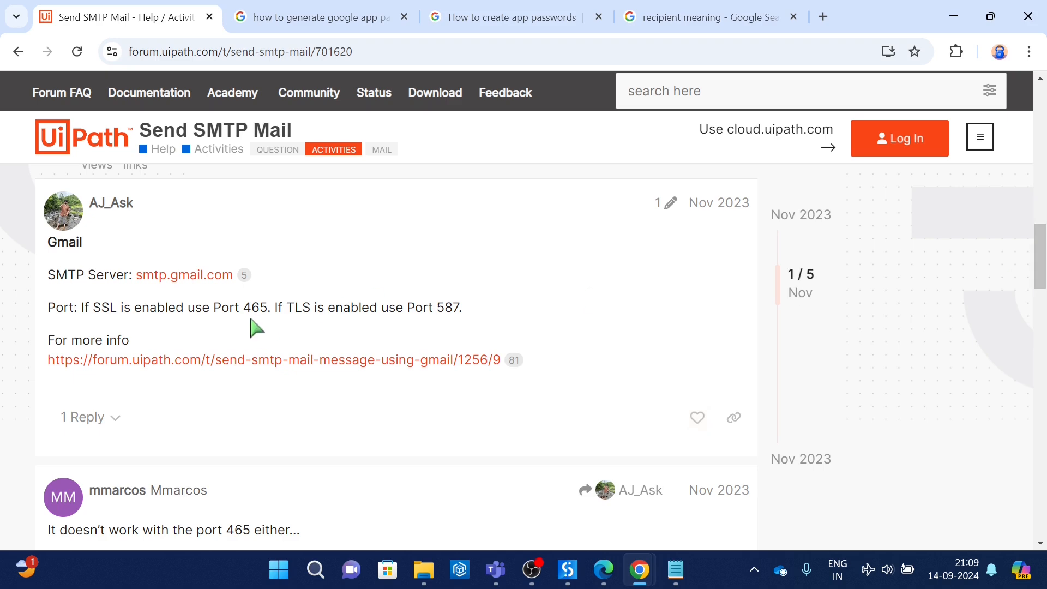
{"action": "key", "text": "alt+Tab"}
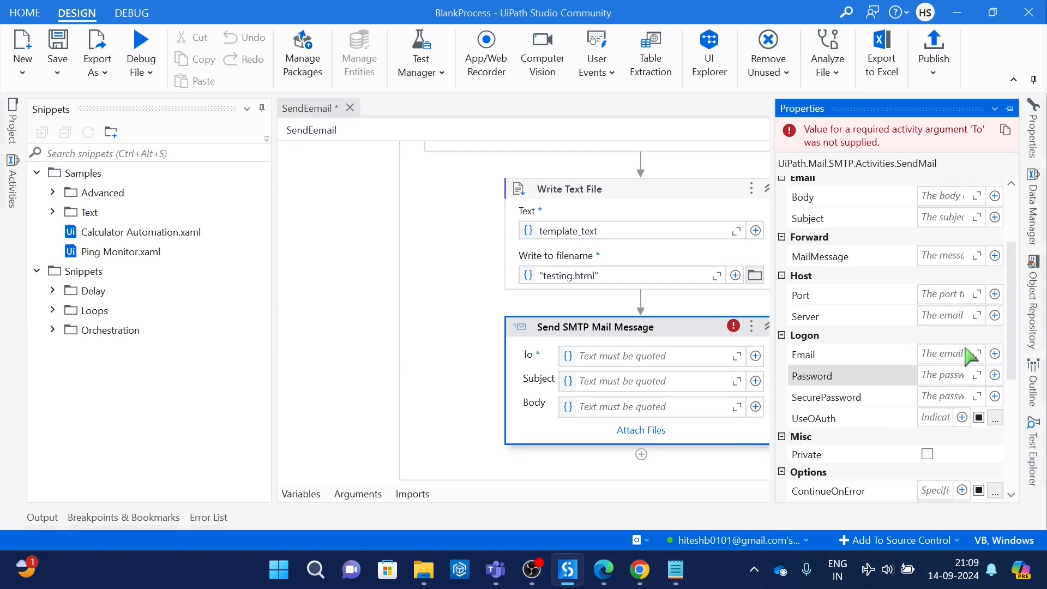
Step: Set the host port of the Send SMTP Mail Message activity to 587
{"action": "left_click", "coordinate": [949, 295]}
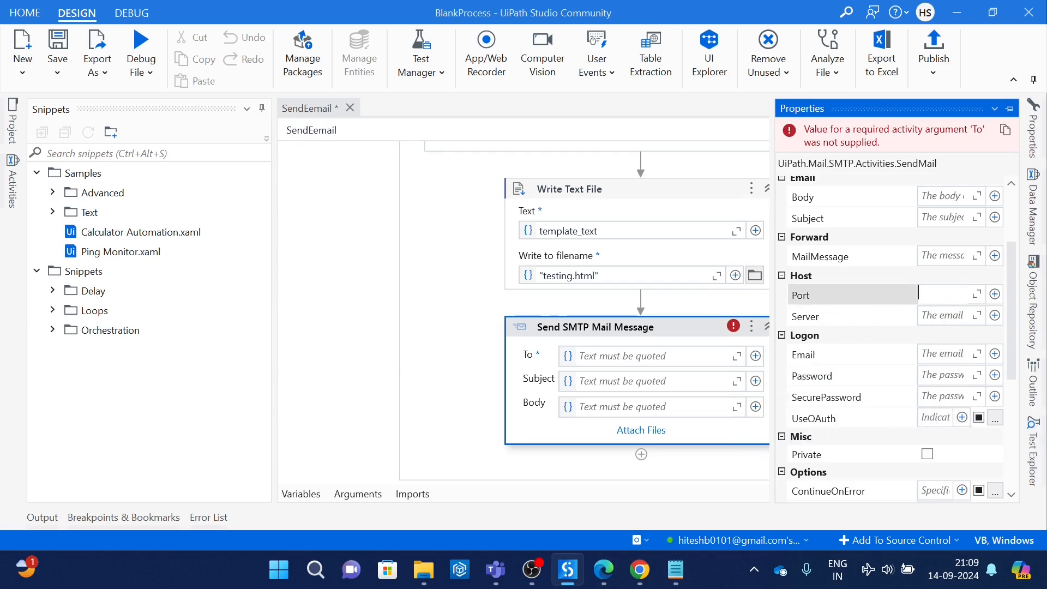
{"action": "type", "text": "587"}
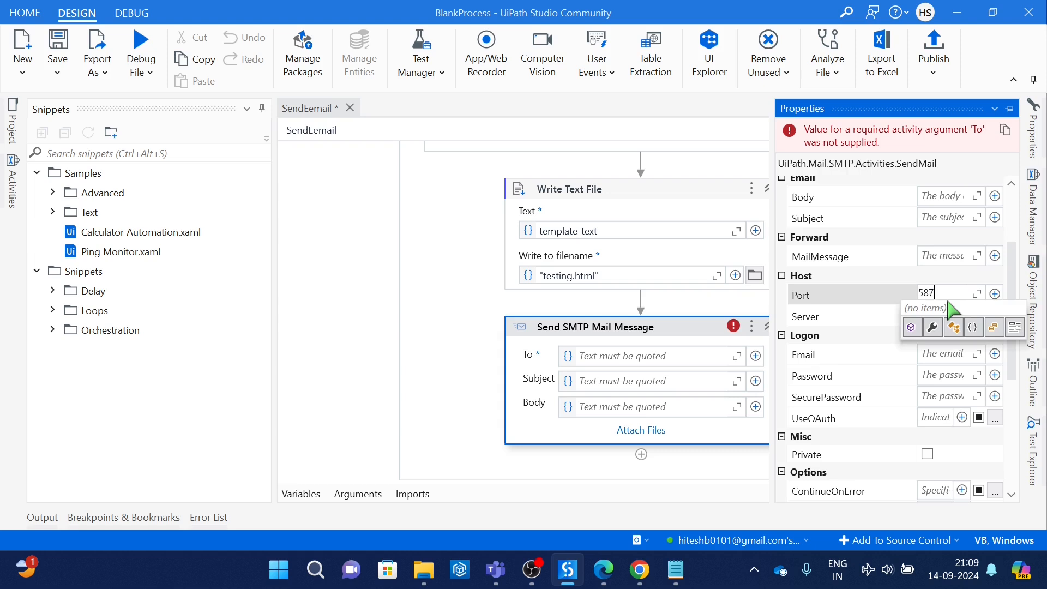
{"action": "left_click", "coordinate": [848, 304]}
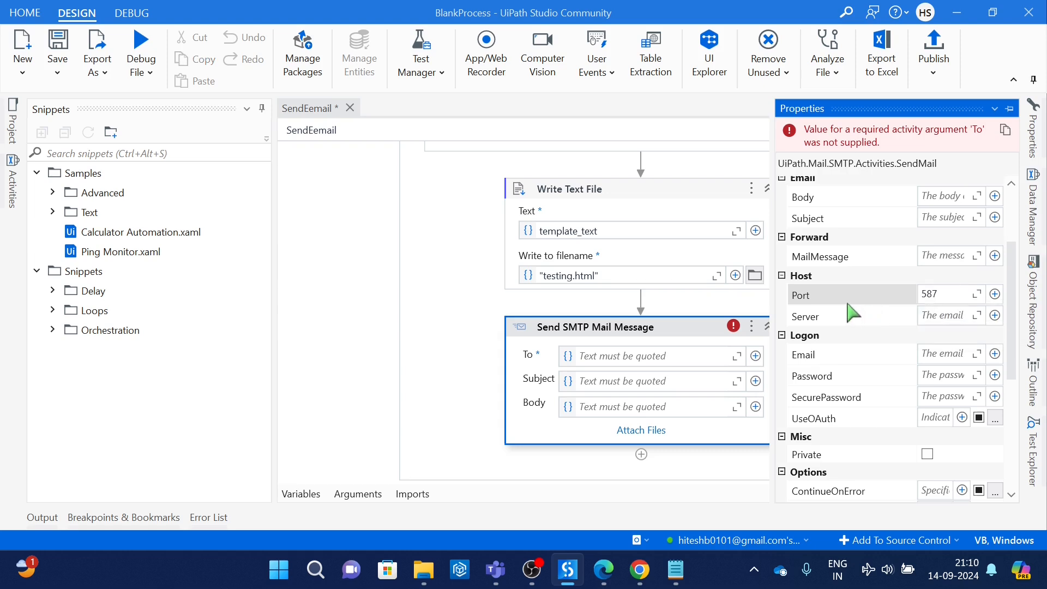
Step: Widen the value column of the properties and set the host server of the Send SMTP Mail Message activity to "smtp.gmail.com"
{"action": "left_click_drag", "start_coordinate": [918, 319], "coordinate": [873, 334]}
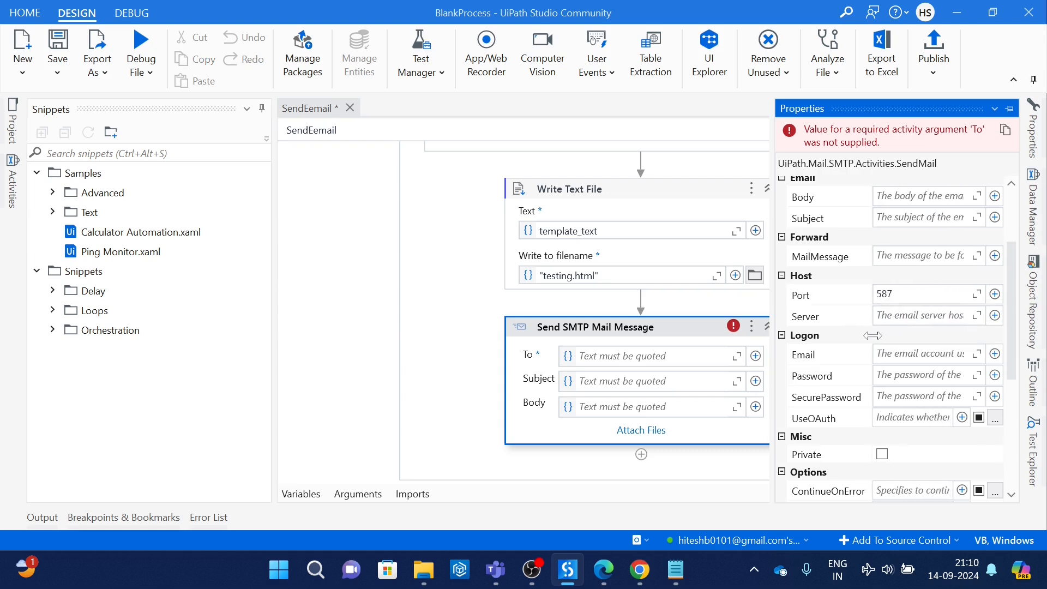
{"action": "left_click", "coordinate": [929, 317]}
{"action": "type", "text": "sm"}
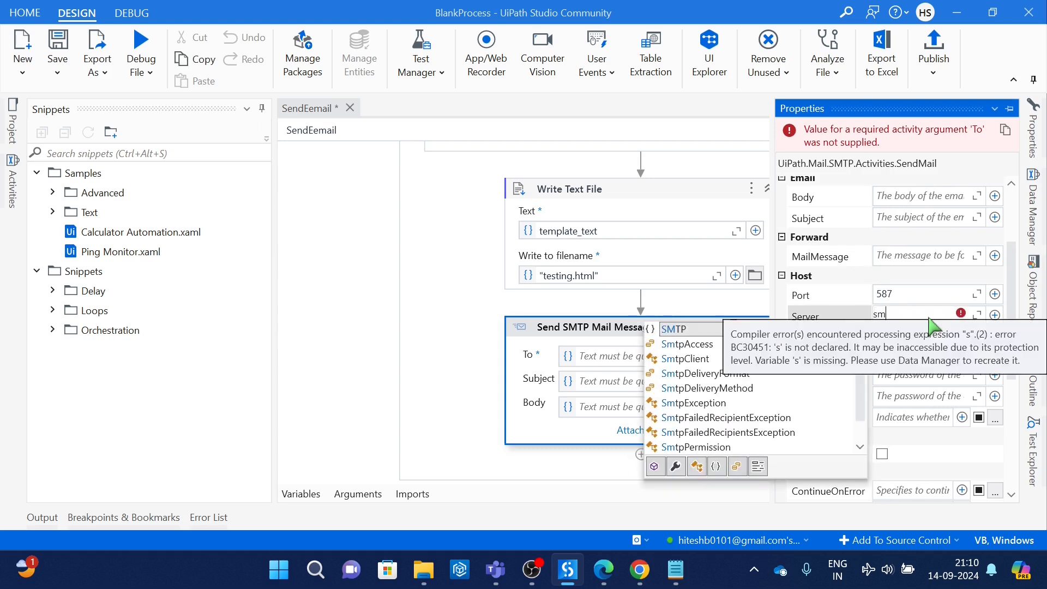
{"action": "key", "text": "BackSpace"}
{"action": "key", "text": "BackSpace"}
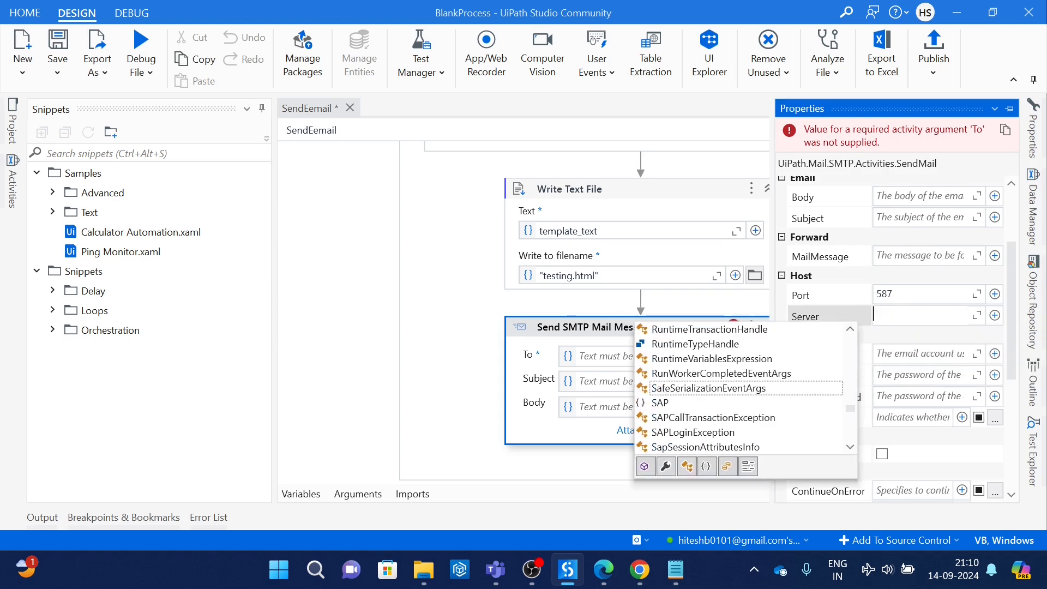
{"action": "key", "text": "Escape"}
{"action": "type", "text": "\""}
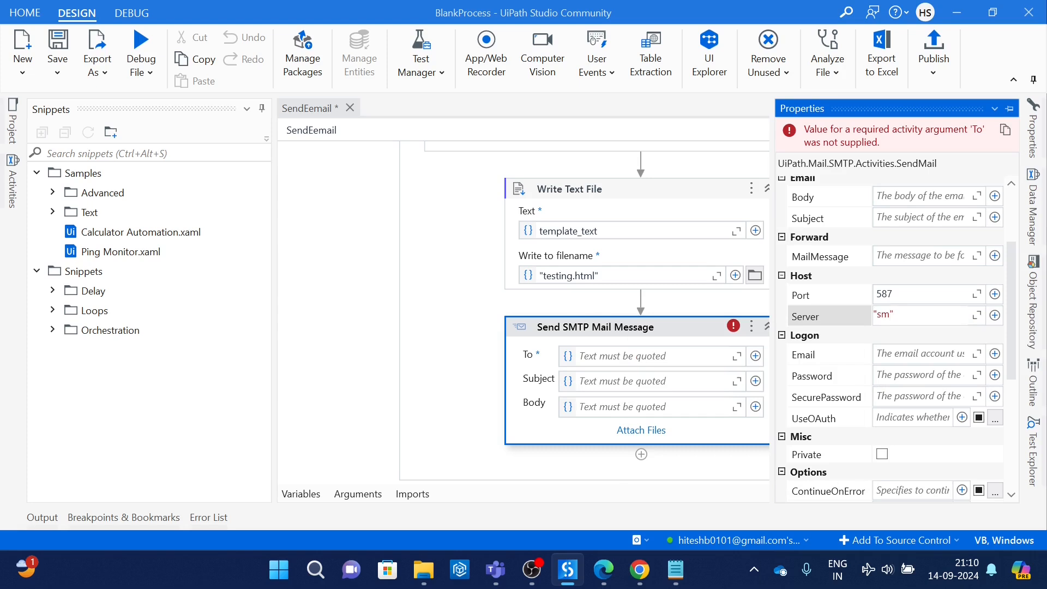
{"action": "type", "text": "smtp.gmail.com"}
Step: Fill in the recipient's email address and set the subject to "test subject uipath" in the Send SMTP Mail Message activity
{"action": "left_click", "coordinate": [683, 341]}
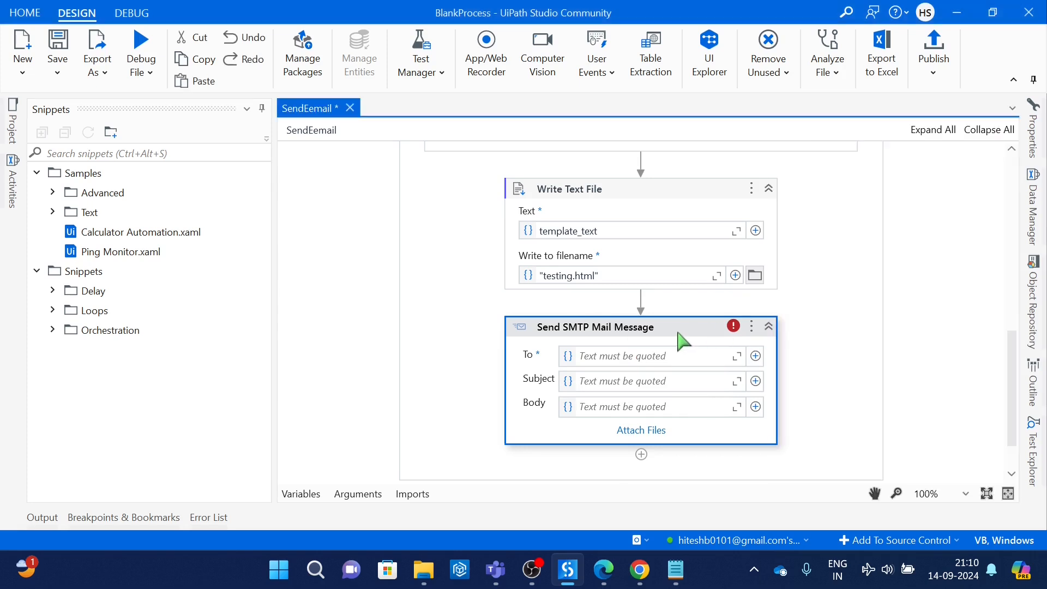
{"action": "type", "text": "\"test Su"}
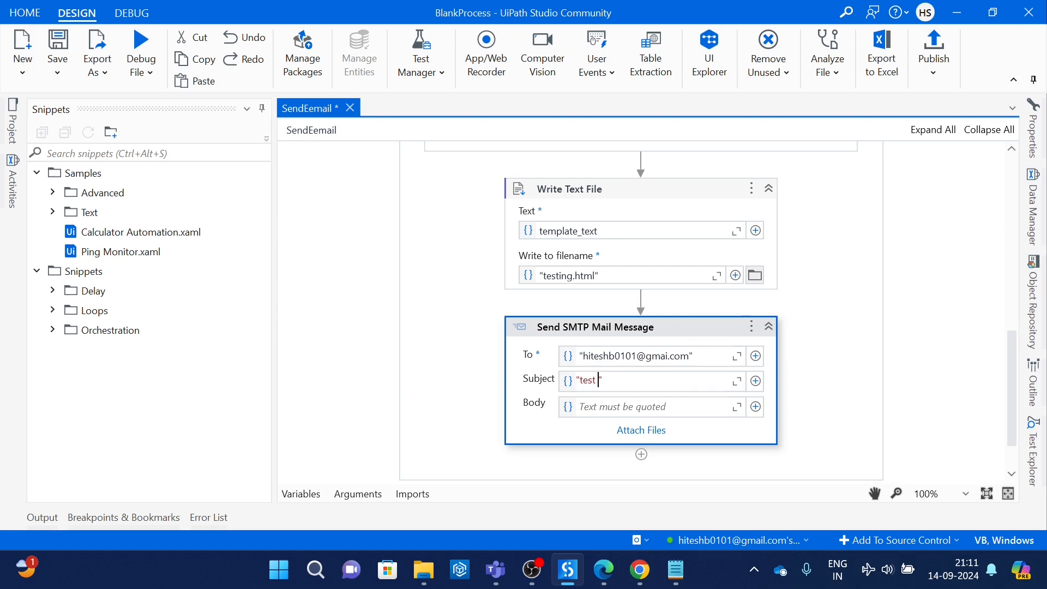
{"action": "key", "text": "BackSpace"}
{"action": "key", "text": "BackSpace"}
{"action": "type", "text": "subject uipath"}
Step: Set the body of the Send SMTP Mail Message activity to "Test Body Uipath"
{"action": "left_click", "coordinate": [636, 408]}
{"action": "type", "text": "\""}
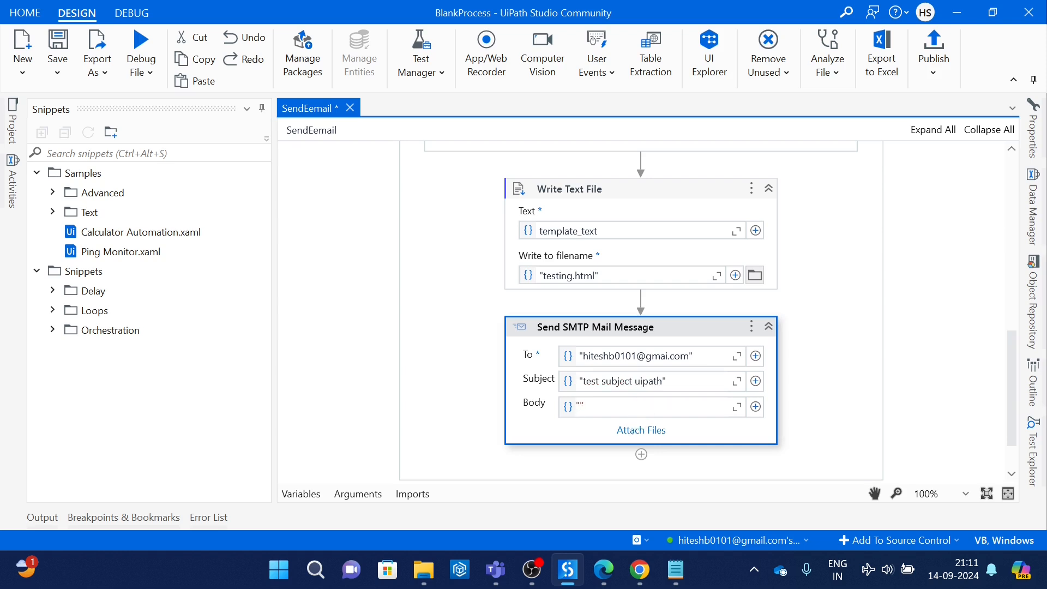
{"action": "type", "text": "Test Body Uipath"}
Step: Show the properties of the Send SMTP Mail Message activity and open its logon Email value for editing
{"action": "left_click", "coordinate": [688, 341]}
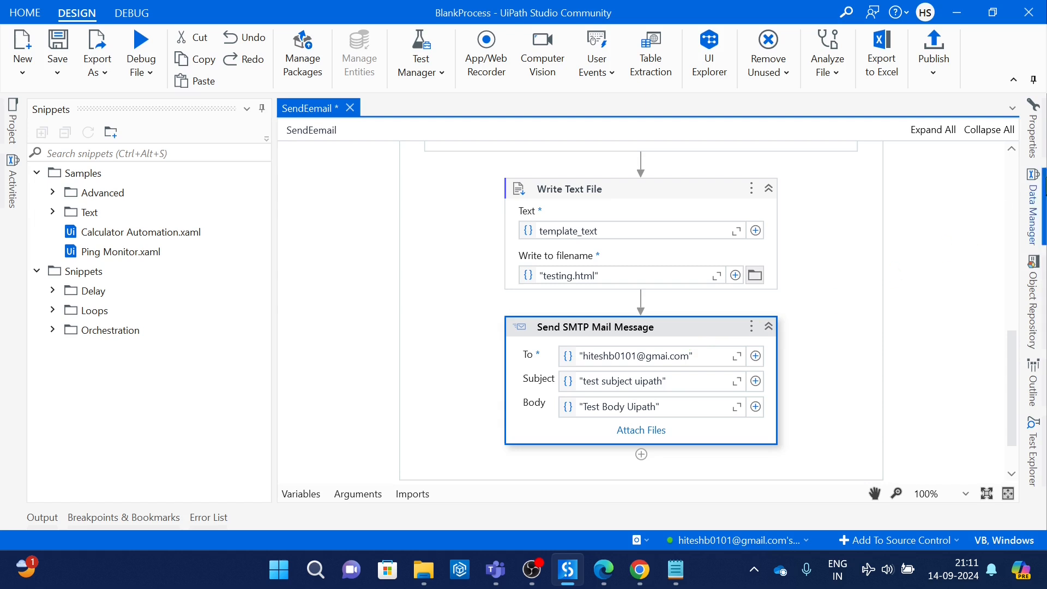
{"action": "left_click", "coordinate": [1041, 144]}
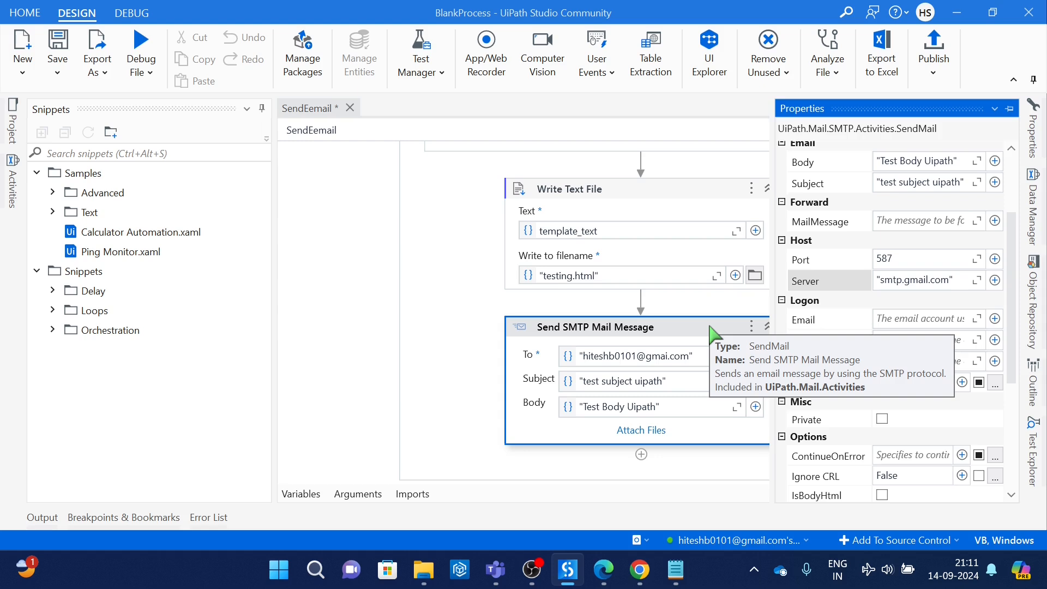
{"action": "left_click", "coordinate": [917, 328]}
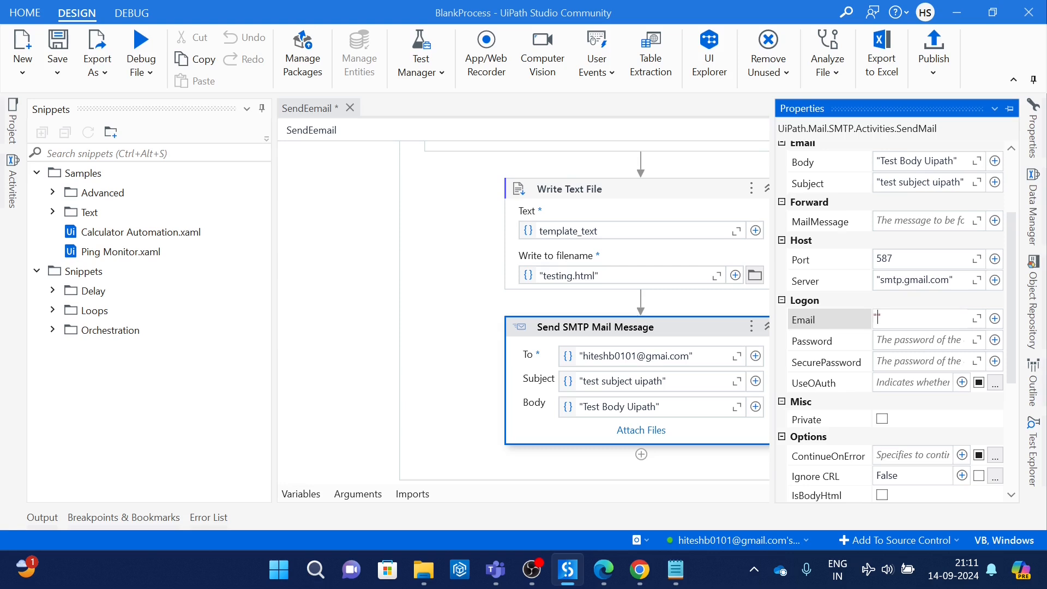
{"action": "type", "text": "\""}
{"action": "key", "text": "ctrl+v"}
{"action": "key", "text": "ctrl+a"}
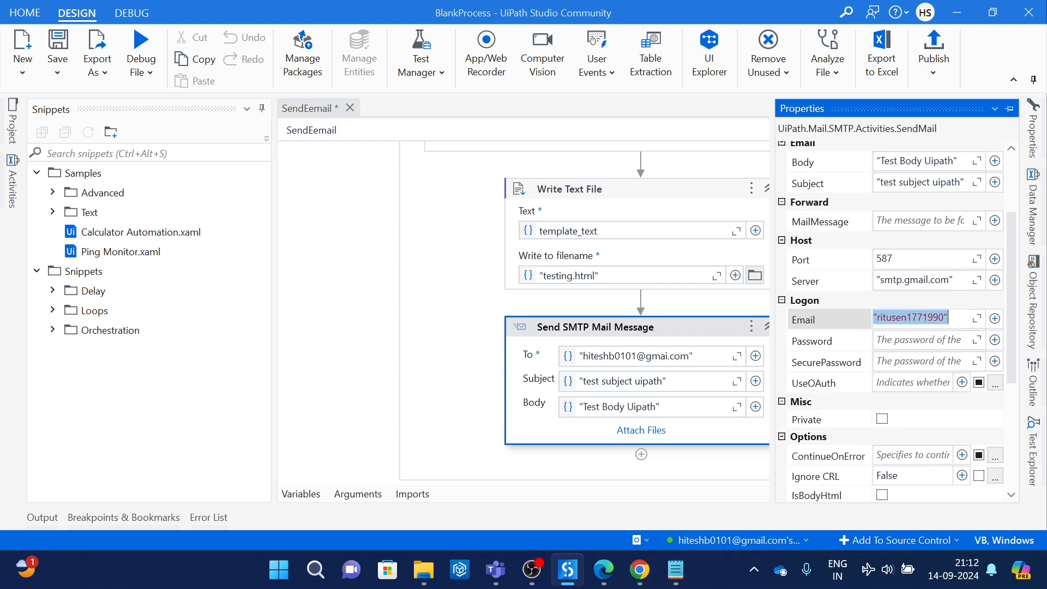
{"action": "key", "text": "BackSpace"}
Step: Set the logon Email of the Send SMTP Mail Message activity to the in_act_id argument
{"action": "type", "text": "in"}
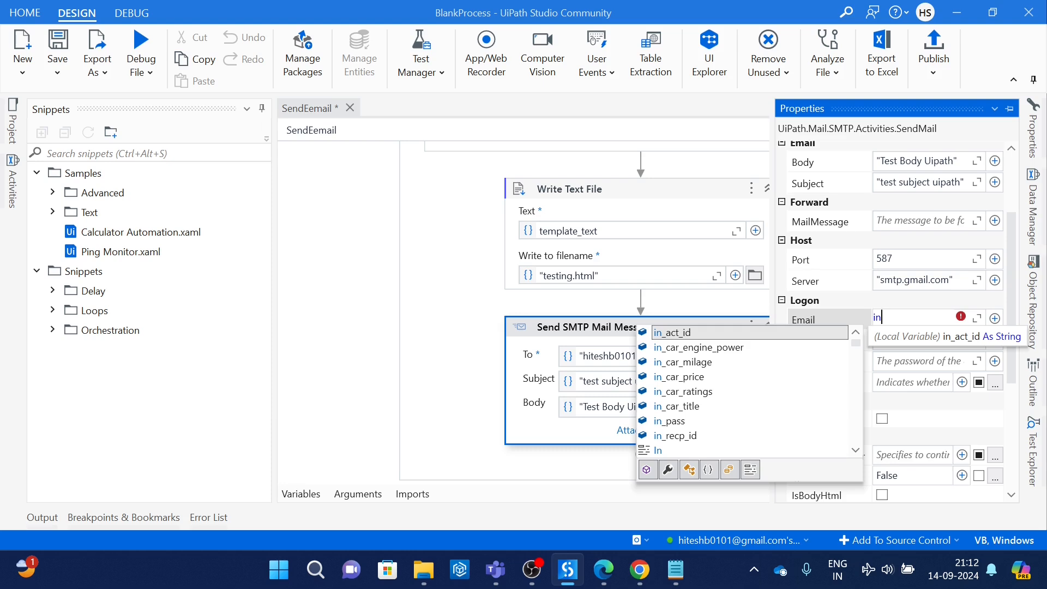
{"action": "type", "text": "_a"}
{"action": "key", "text": "Tab"}
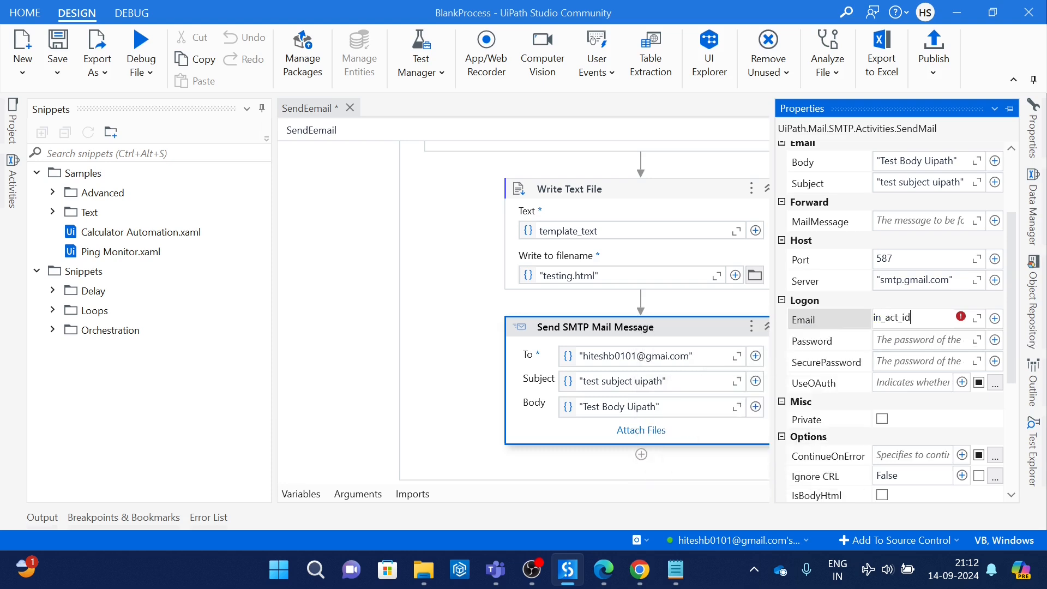
Step: Set the logon Password of the Send SMTP Mail Message activity to the in_pass argument and show the workflow's arguments list
{"action": "left_click", "coordinate": [909, 341]}
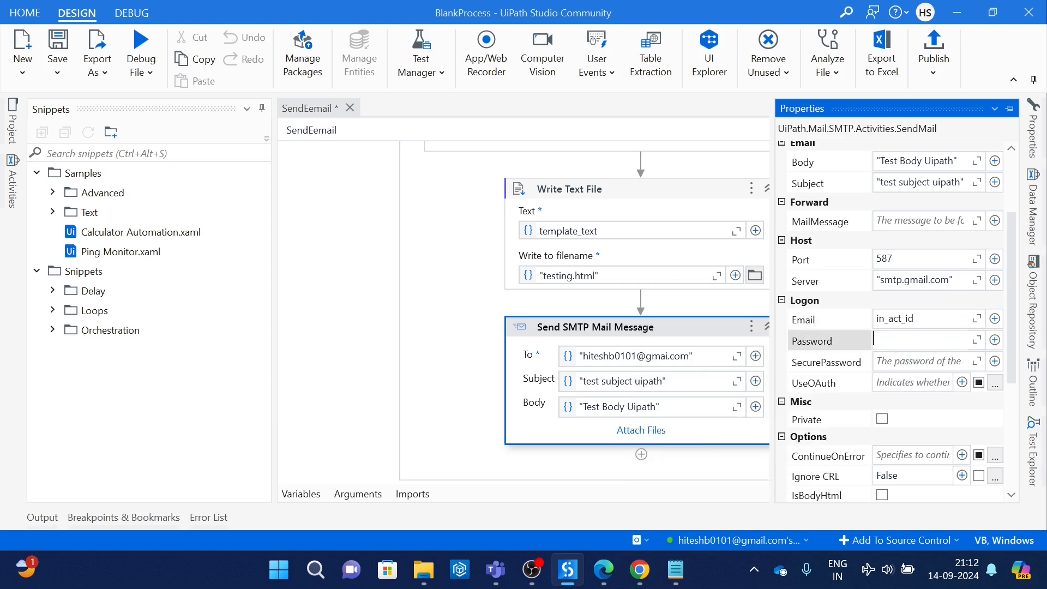
{"action": "type", "text": "in"}
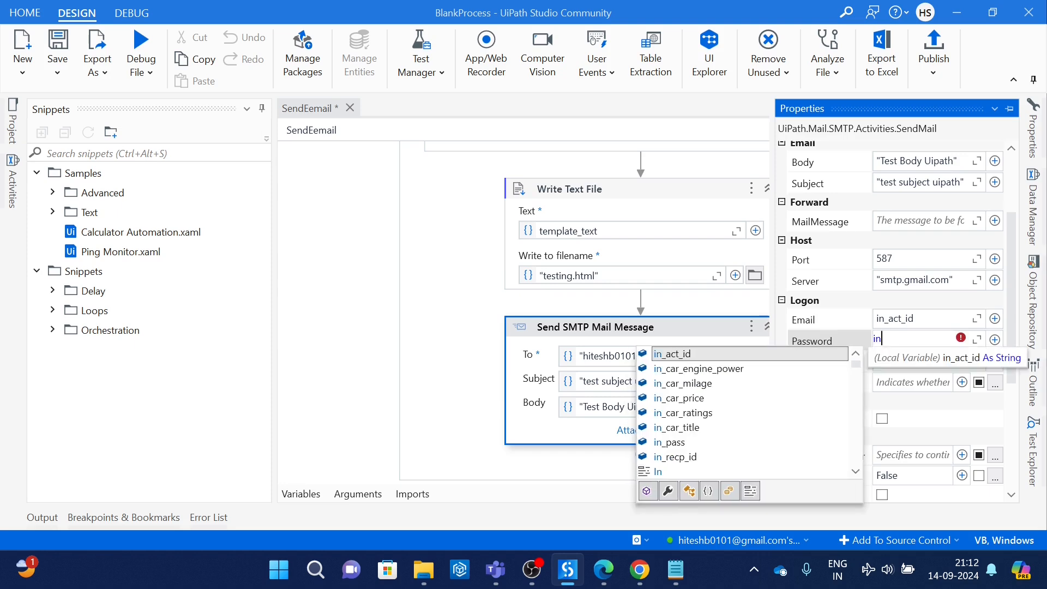
{"action": "key", "text": "Down"}
{"action": "key", "text": "Down"}
{"action": "key", "text": "Down"}
{"action": "key", "text": "Down"}
{"action": "key", "text": "Down"}
{"action": "key", "text": "Down"}
{"action": "key", "text": "Down"}
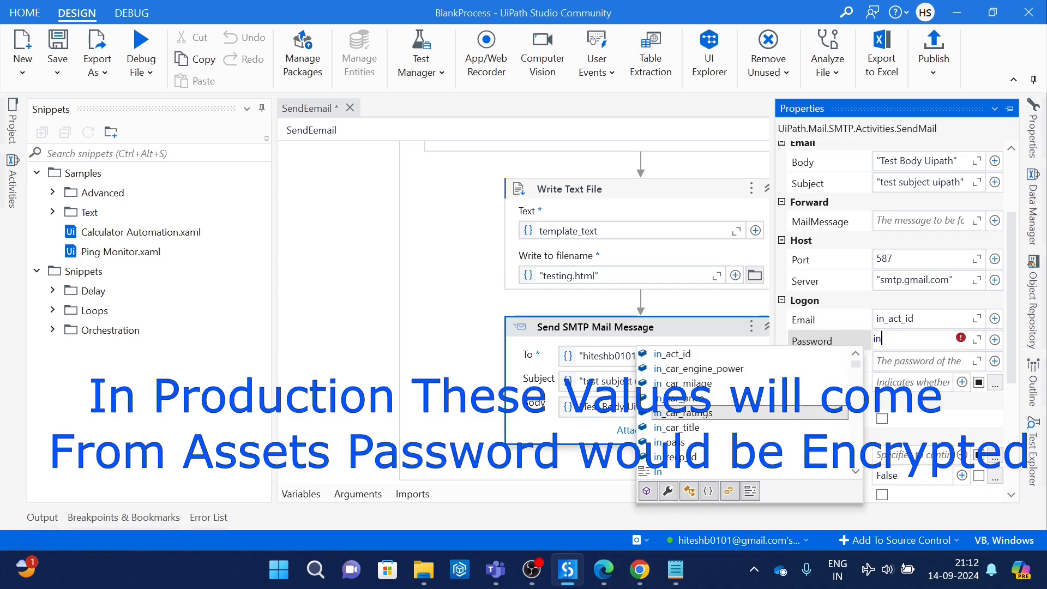
{"action": "key", "text": "Up"}
{"action": "key", "text": "Return"}
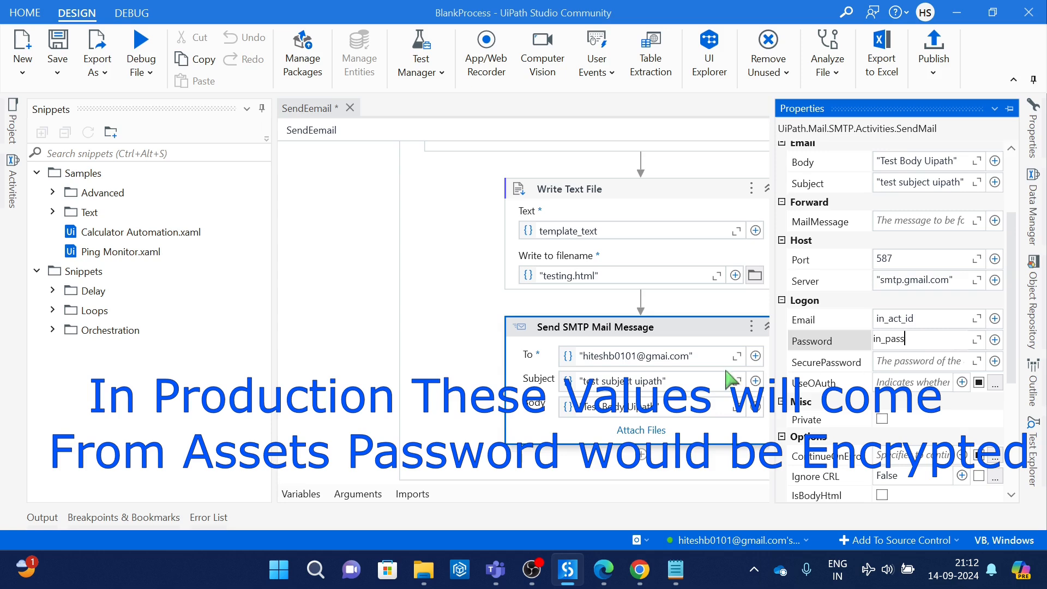
{"action": "left_click", "coordinate": [700, 335]}
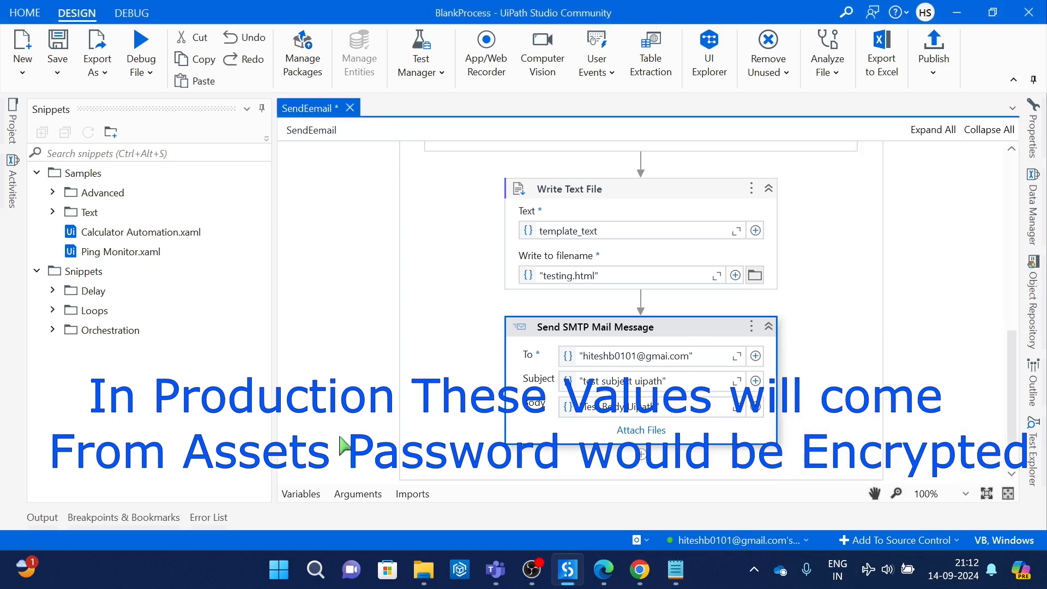
{"action": "left_click", "coordinate": [359, 495]}
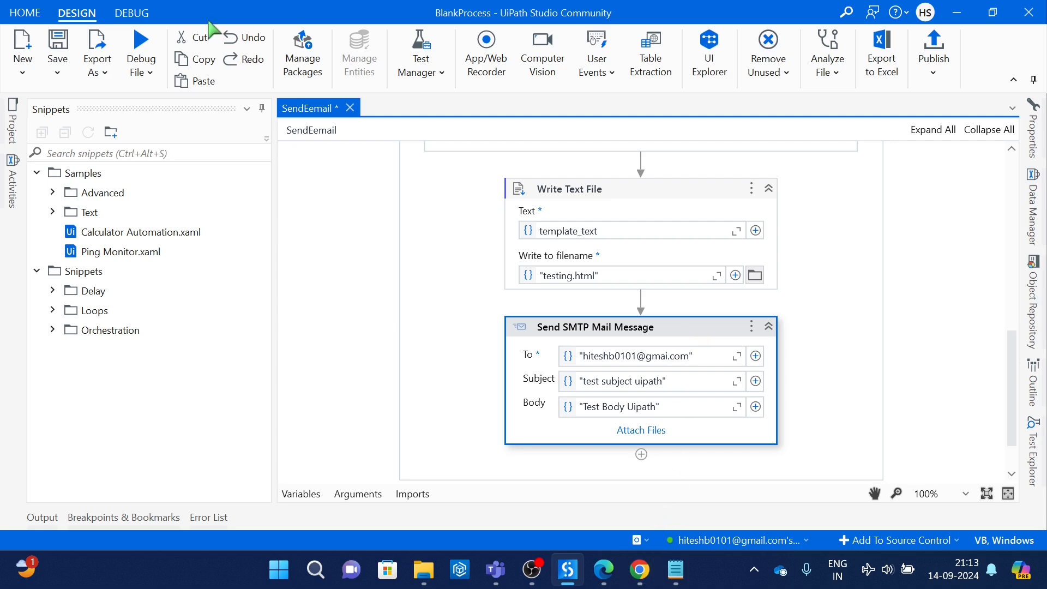
Step: Switch to Chrome and search Google for "how to generate google app password"
{"action": "key", "text": "alt+Tab"}
{"action": "type", "text": "how to"}
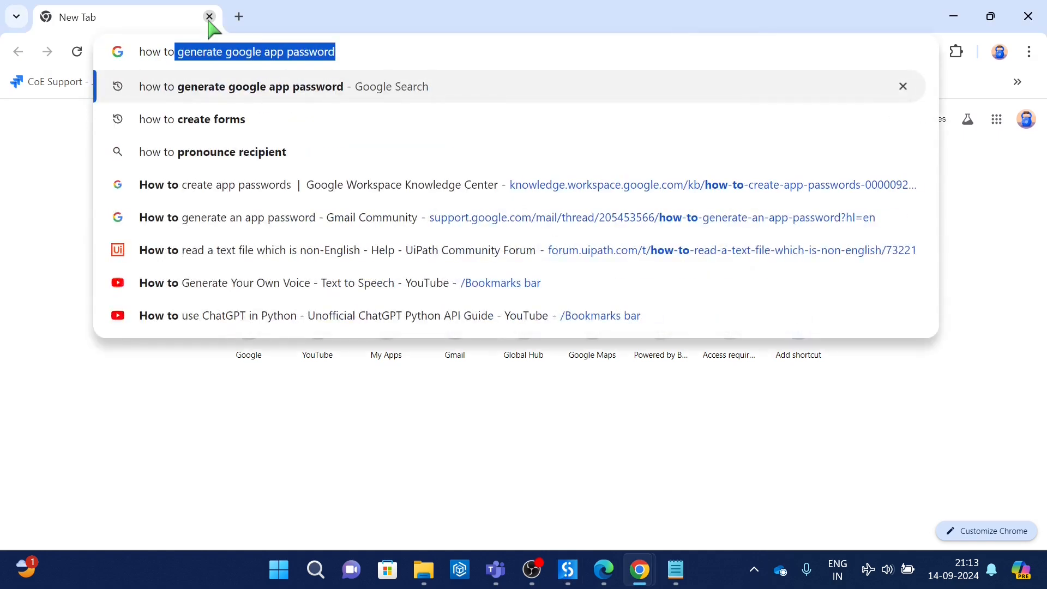
{"action": "key", "text": "Return"}
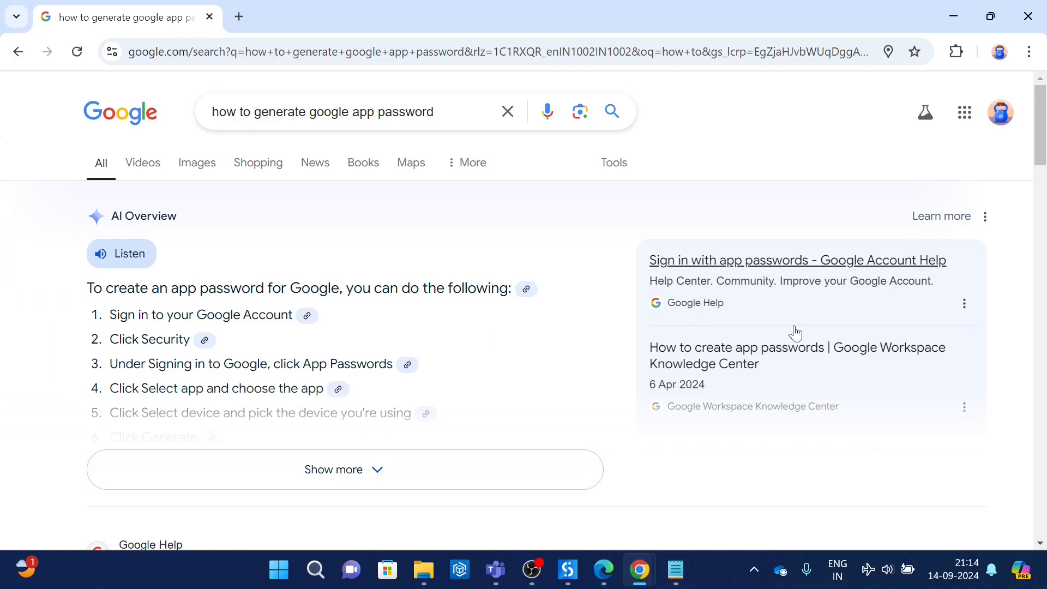
Step: Open the Gmail Help page on app passwords and Google's "How to create app passwords" article in new tabs, and view the article
{"action": "left_click_drag", "start_coordinate": [1045, 101], "coordinate": [1045, 209]}
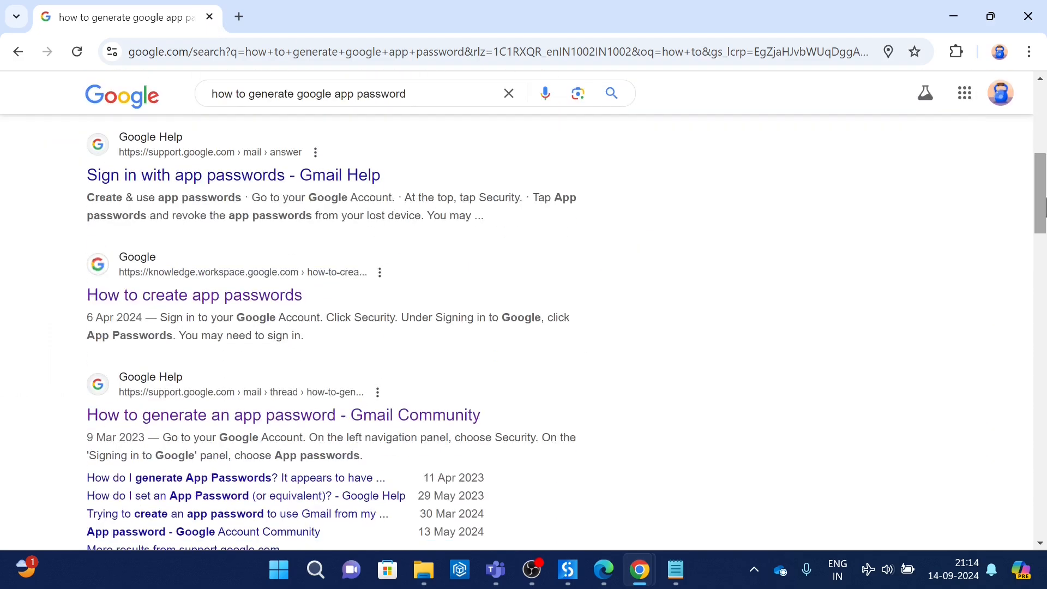
{"action": "right_click", "coordinate": [300, 182]}
{"action": "left_click", "coordinate": [326, 201]}
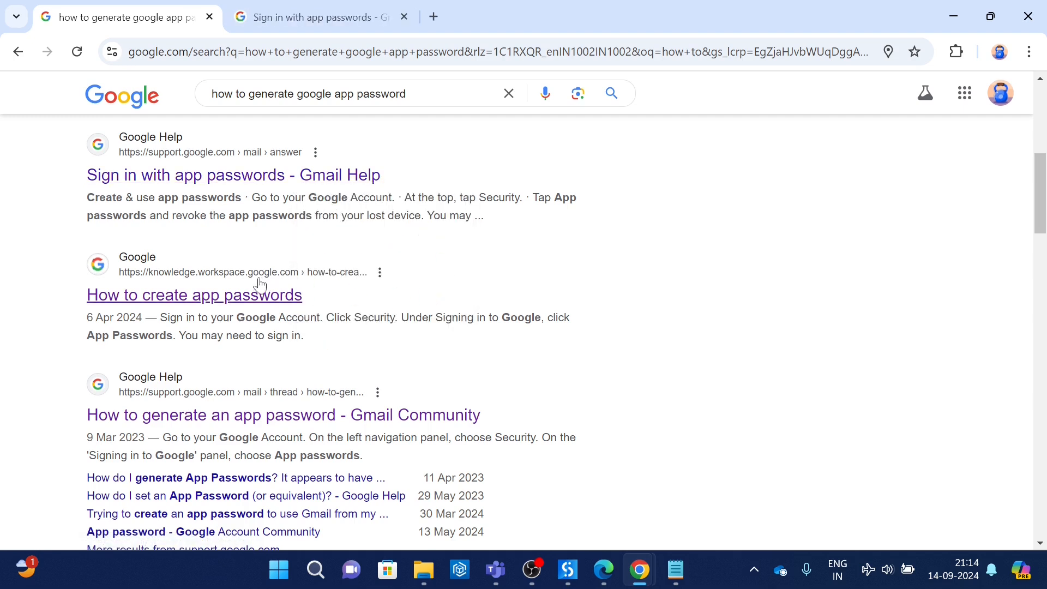
{"action": "right_click", "coordinate": [247, 298]}
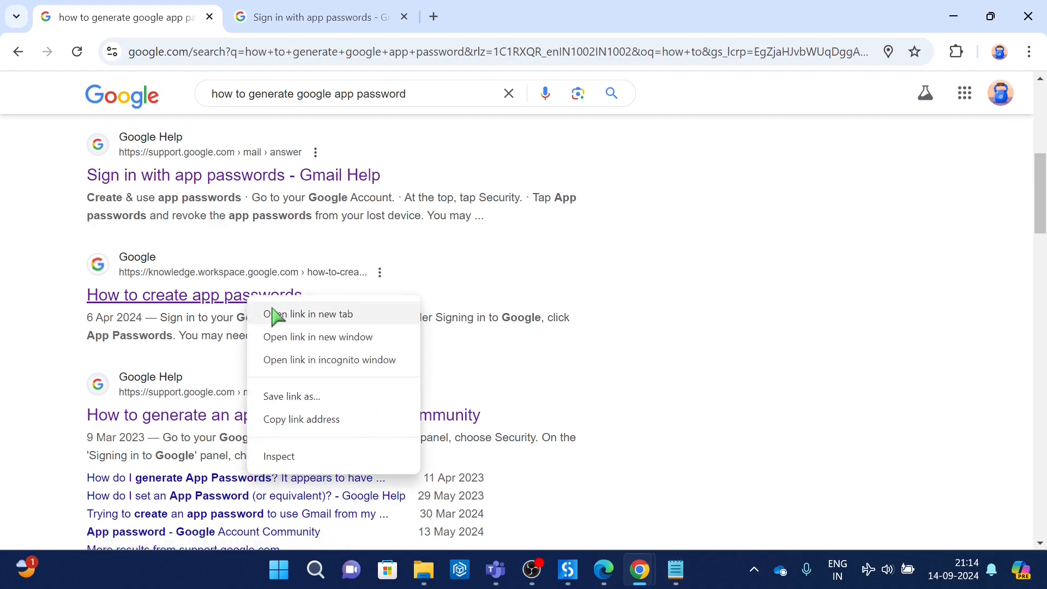
{"action": "left_click", "coordinate": [276, 314]}
{"action": "left_click", "coordinate": [503, 16]}
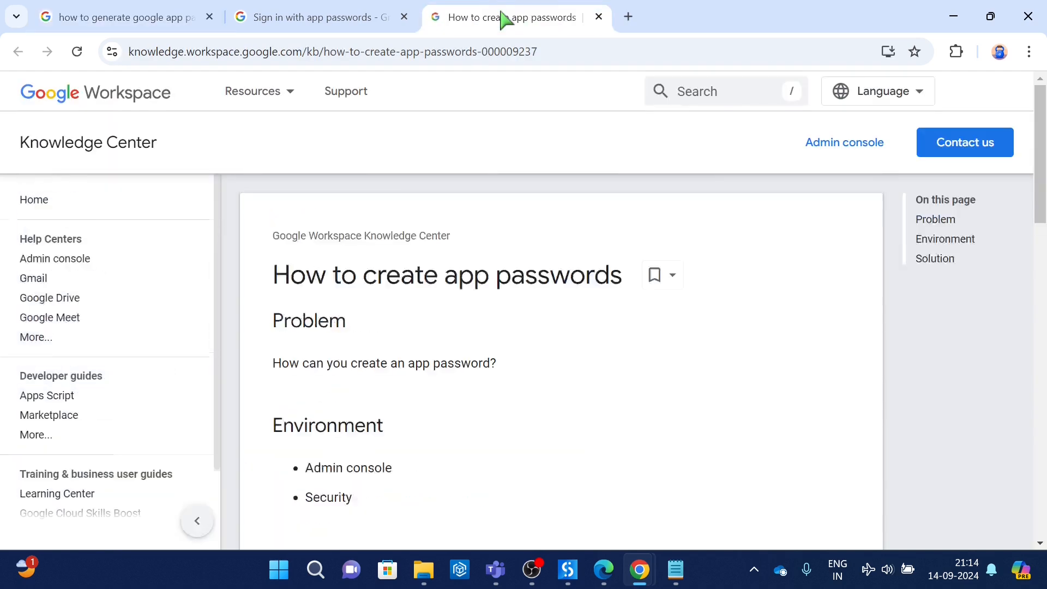
{"action": "left_click", "coordinate": [629, 16]}
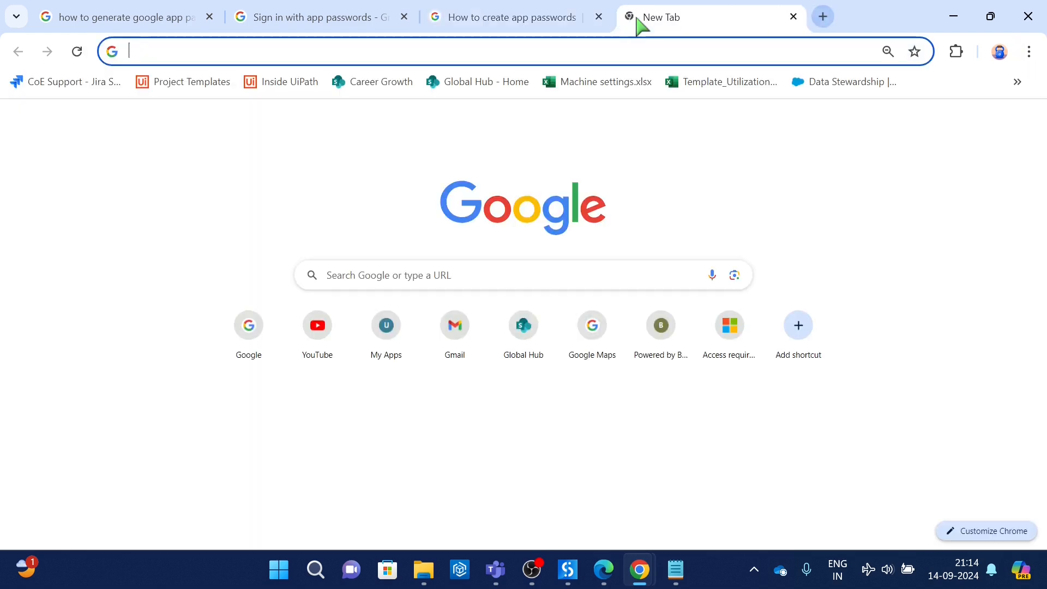
{"action": "key", "text": "ctrl+v"}
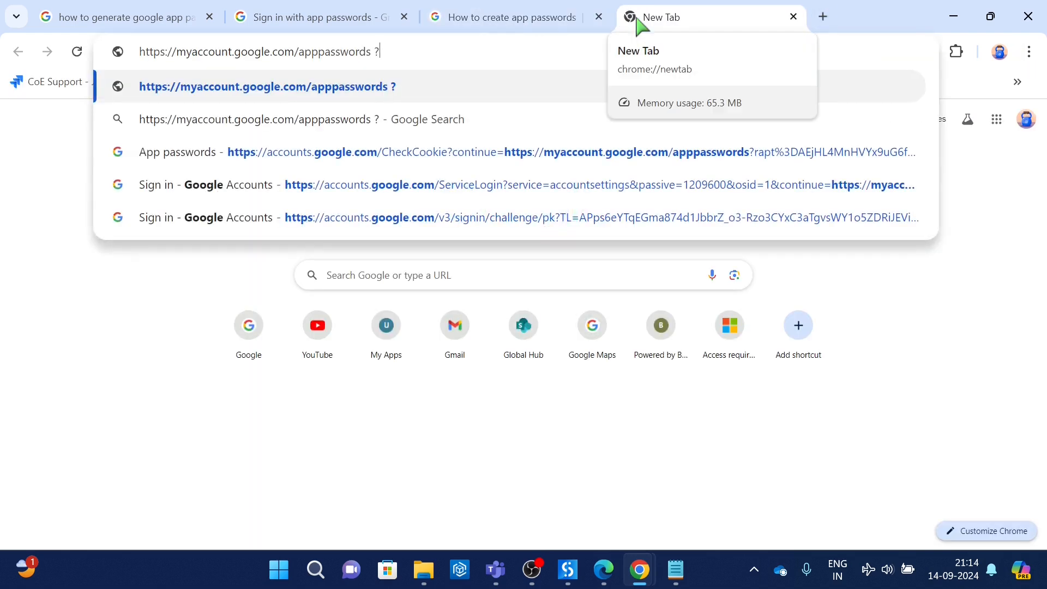
{"action": "key", "text": "Return"}
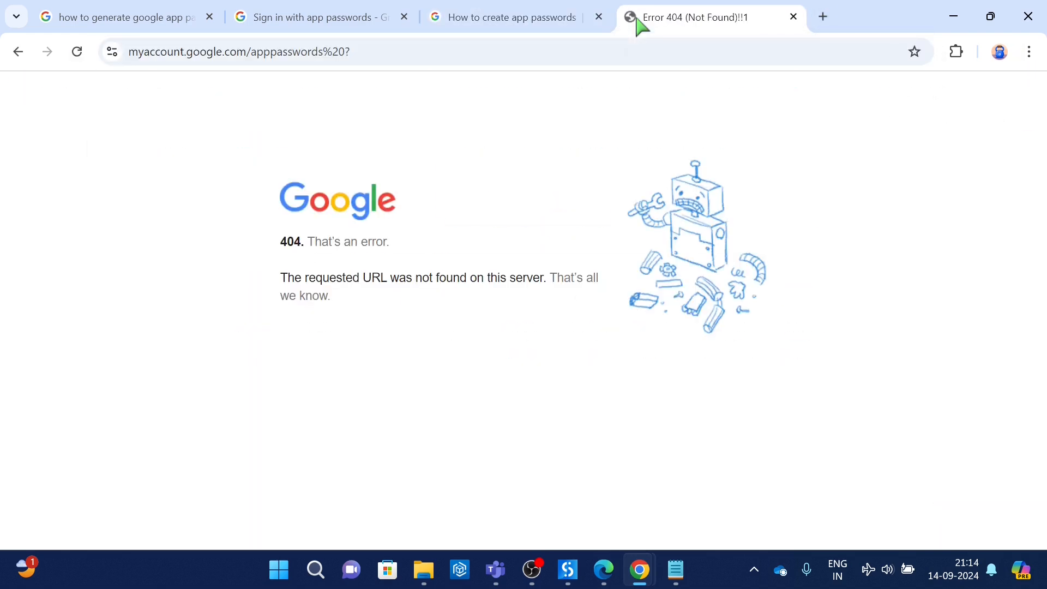
{"action": "left_click", "coordinate": [664, 49]}
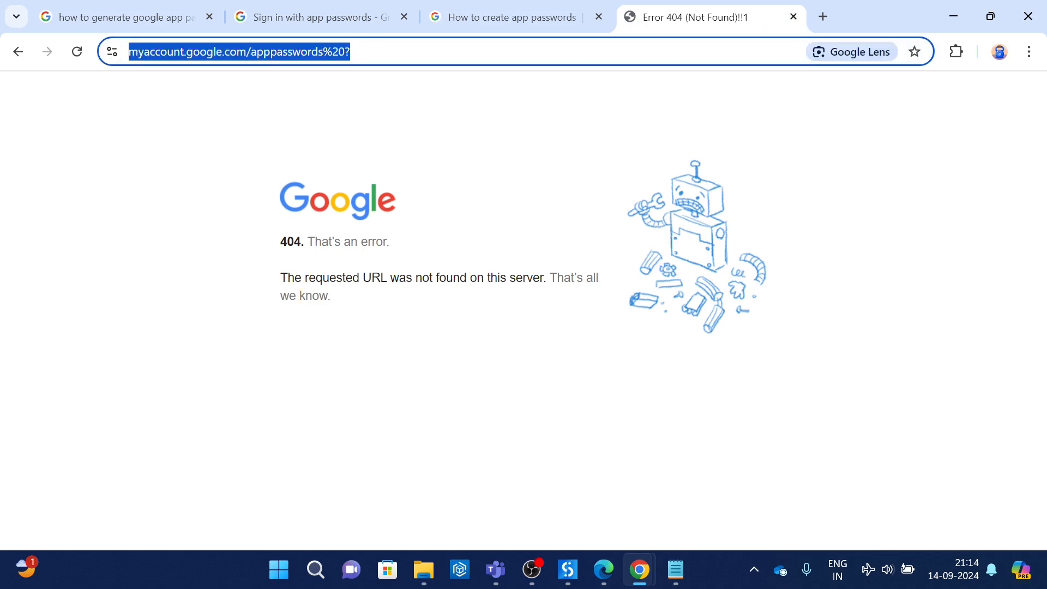
{"action": "key", "text": "End"}
{"action": "key", "text": "BackSpace"}
{"action": "key", "text": "BackSpace"}
{"action": "key", "text": "BackSpace"}
{"action": "key", "text": "BackSpace"}
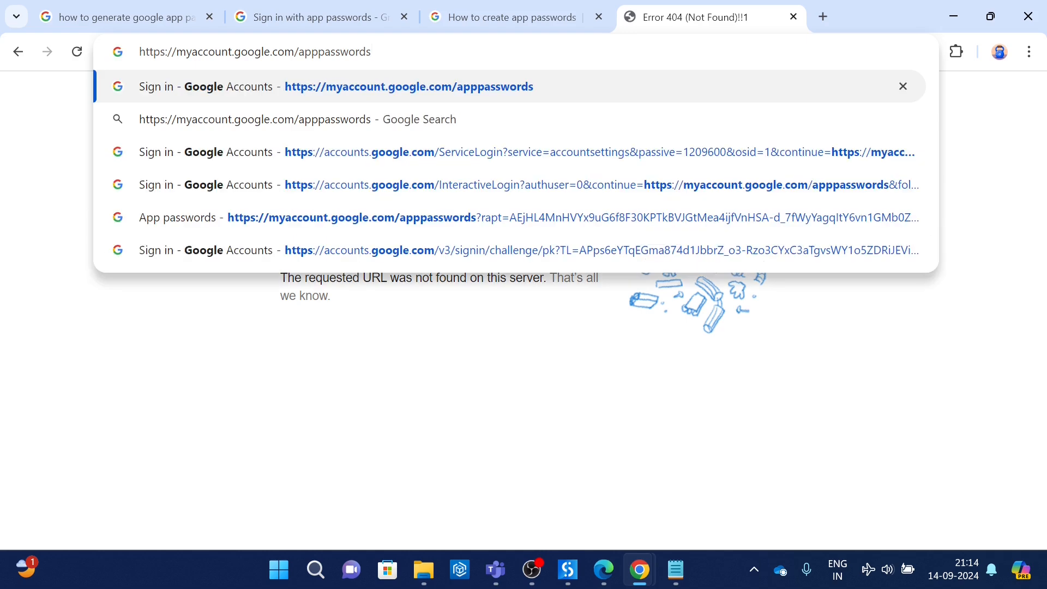
{"action": "key", "text": "Return"}
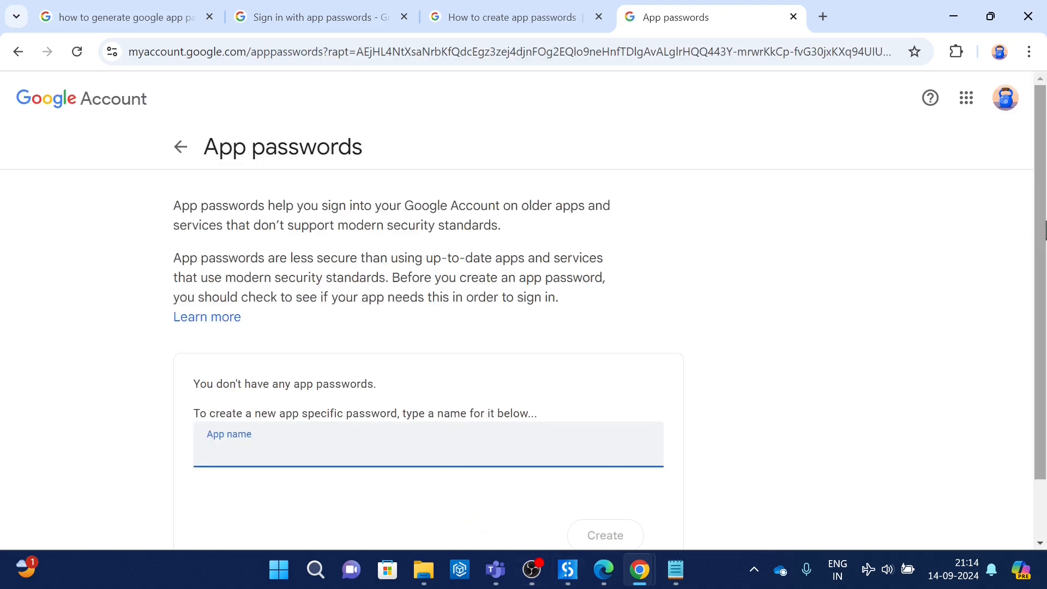
Step: Enter the app name "Test" for a new app password, and close the App passwords page without creating it
{"action": "scroll", "coordinate": [1039, 364], "scroll_direction": "down", "scroll_amount": 2}
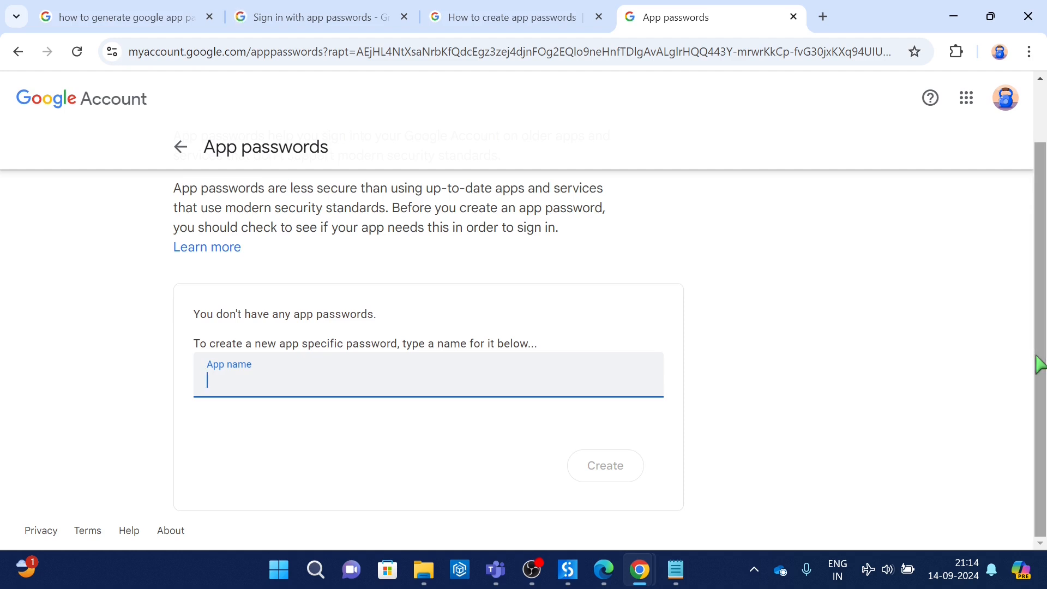
{"action": "type", "text": "Test"}
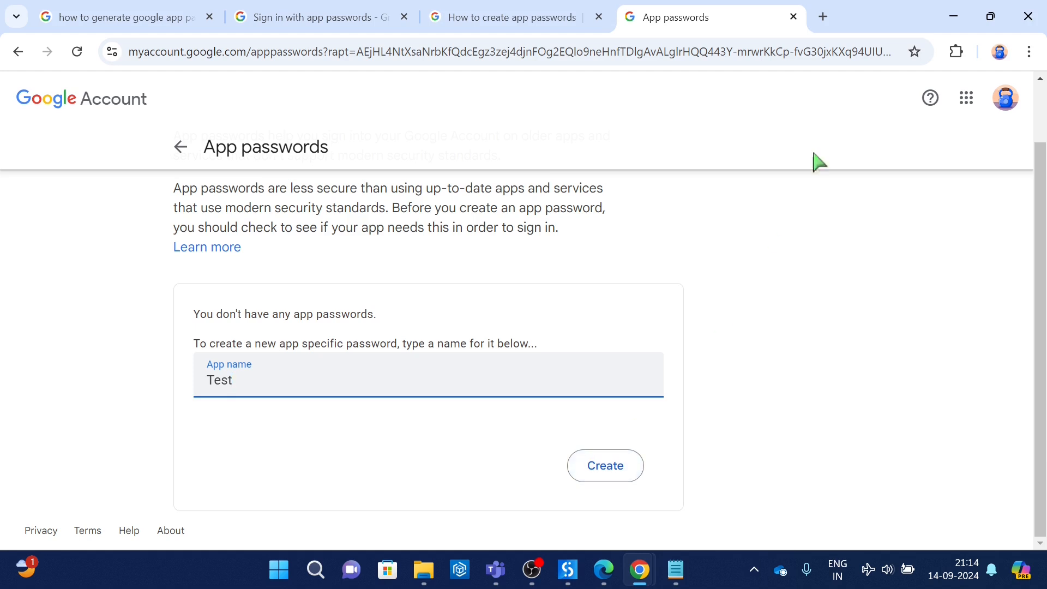
{"action": "left_click", "coordinate": [793, 17]}
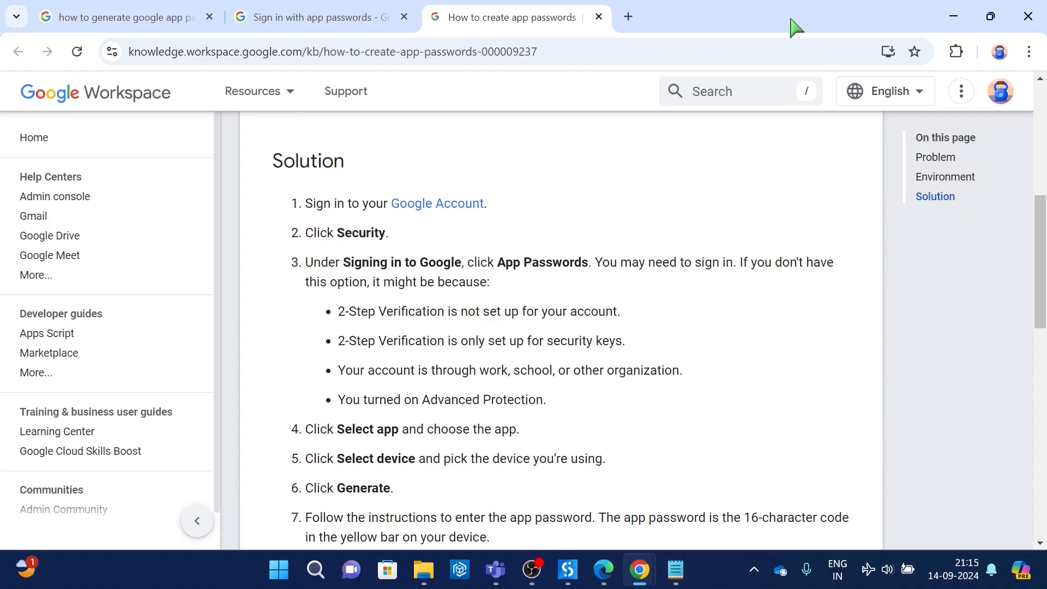
Step: Switch to UiPath Studio, run the SendEemail workflow file without debugging, and show its execution output
{"action": "left_click", "coordinate": [567, 580]}
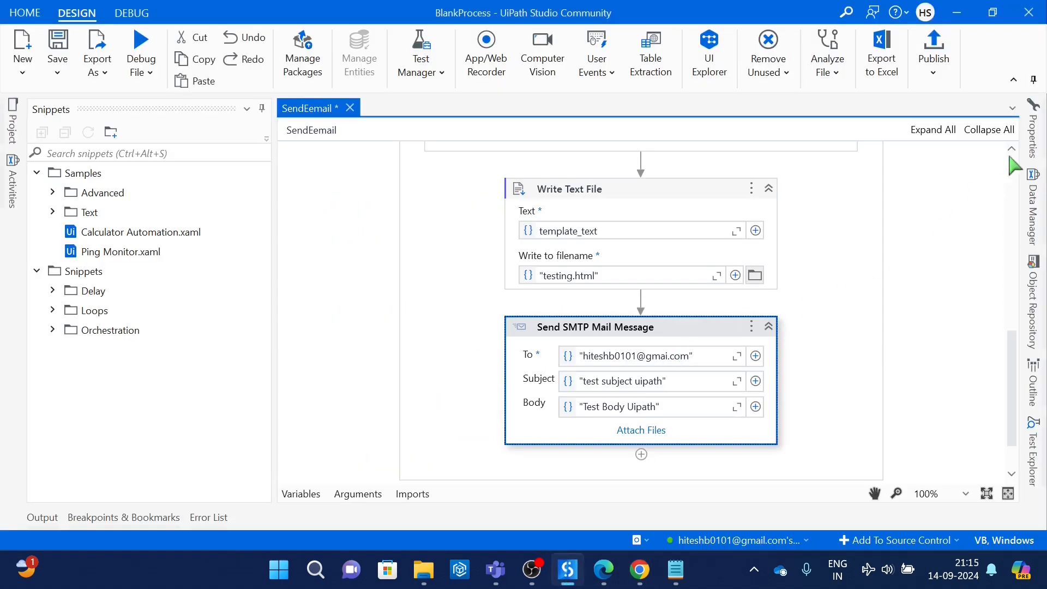
{"action": "left_click", "coordinate": [1041, 137]}
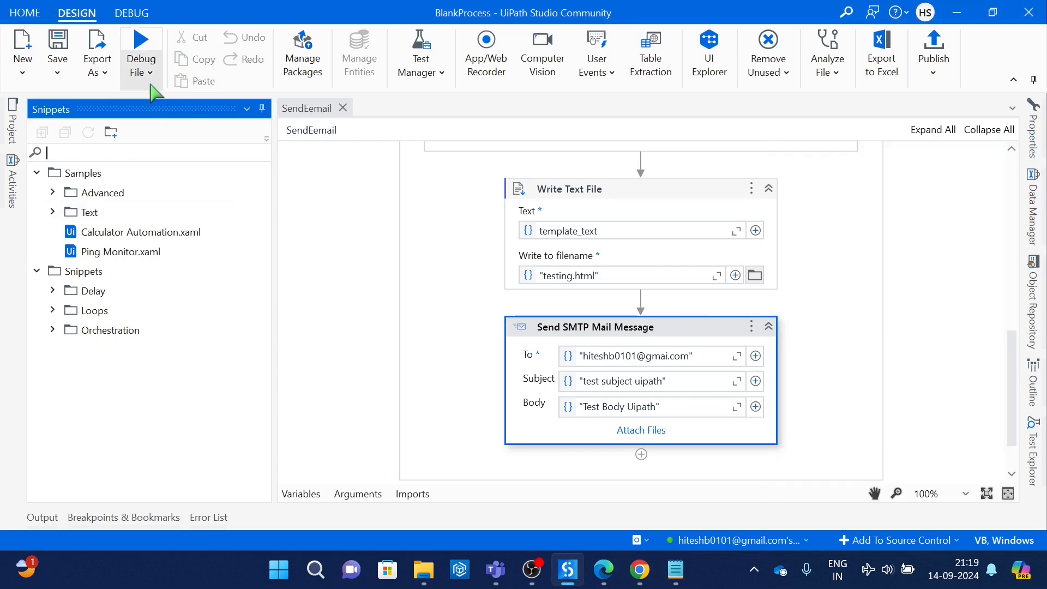
{"action": "left_click", "coordinate": [143, 79]}
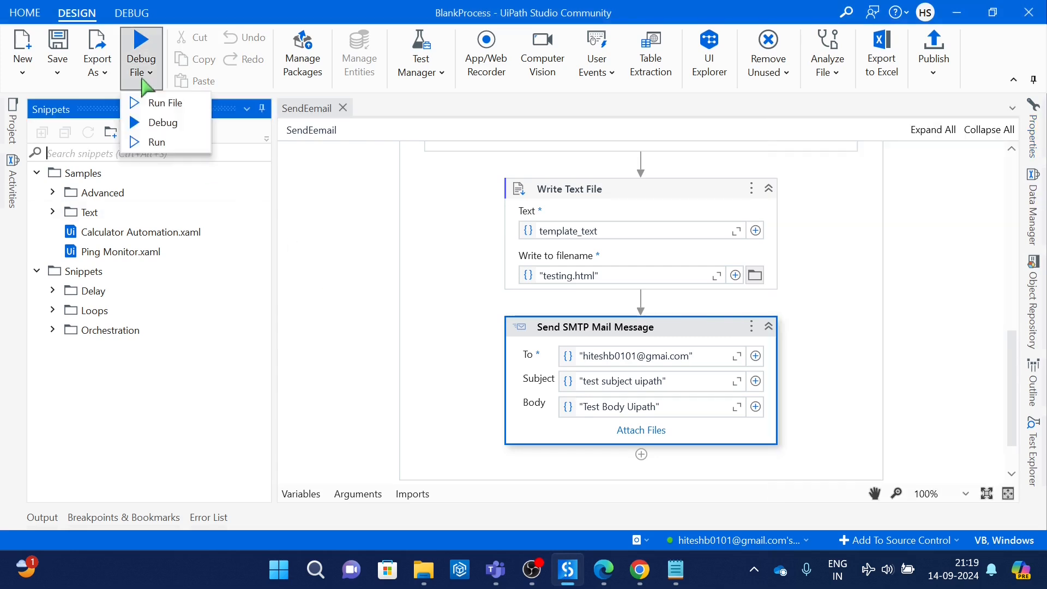
{"action": "left_click", "coordinate": [156, 104]}
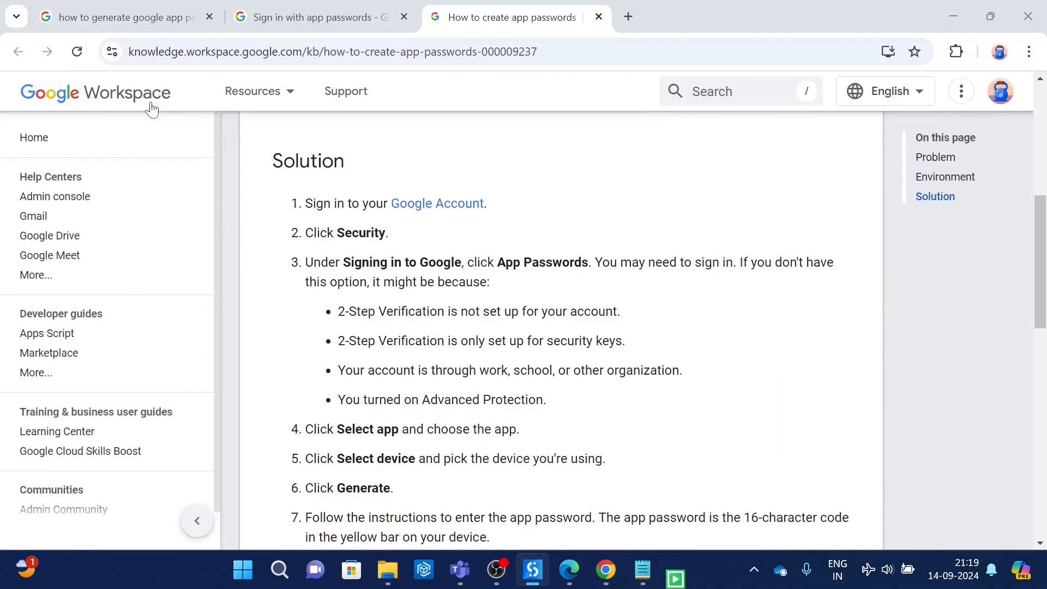
{"action": "left_click", "coordinate": [1040, 16]}
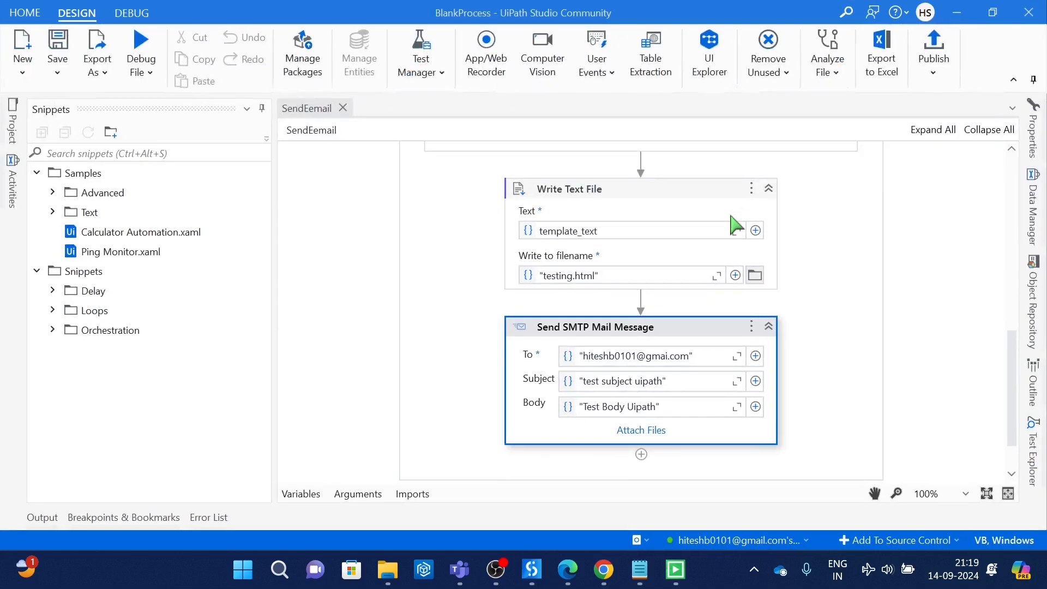
{"action": "left_click", "coordinate": [44, 518]}
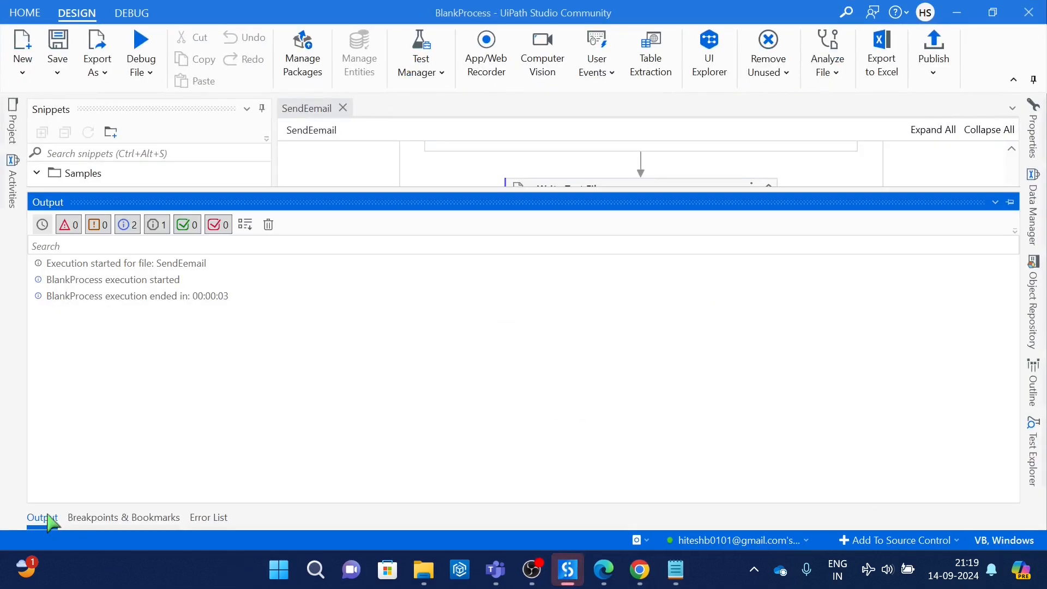
Step: Switch to Chrome, view the sent "test subject uipath" message in Gmail's Sent folder, and return to UiPath Studio
{"action": "left_click", "coordinate": [639, 571]}
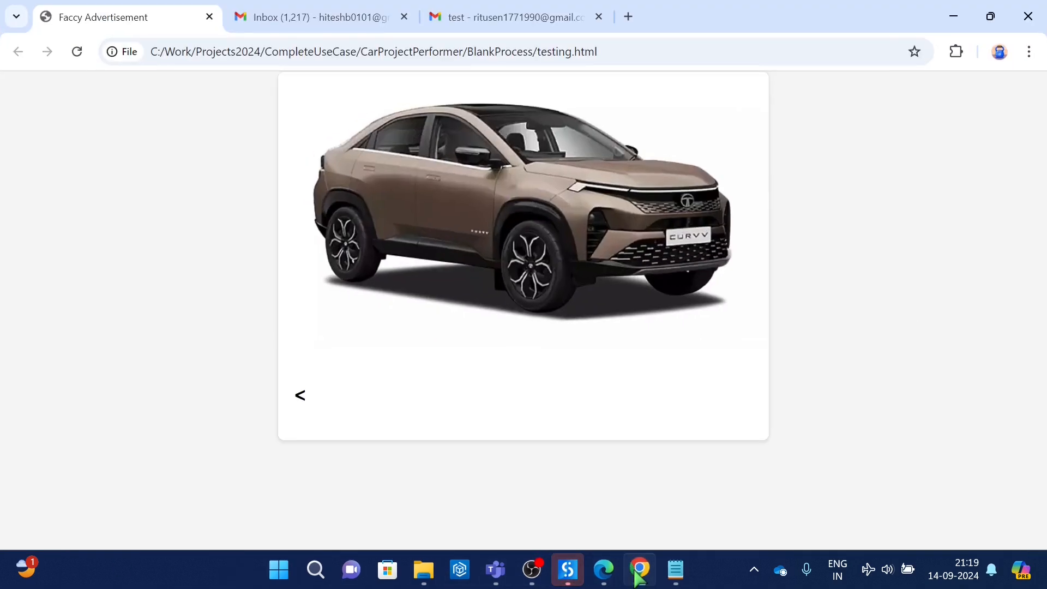
{"action": "left_click", "coordinate": [528, 7]}
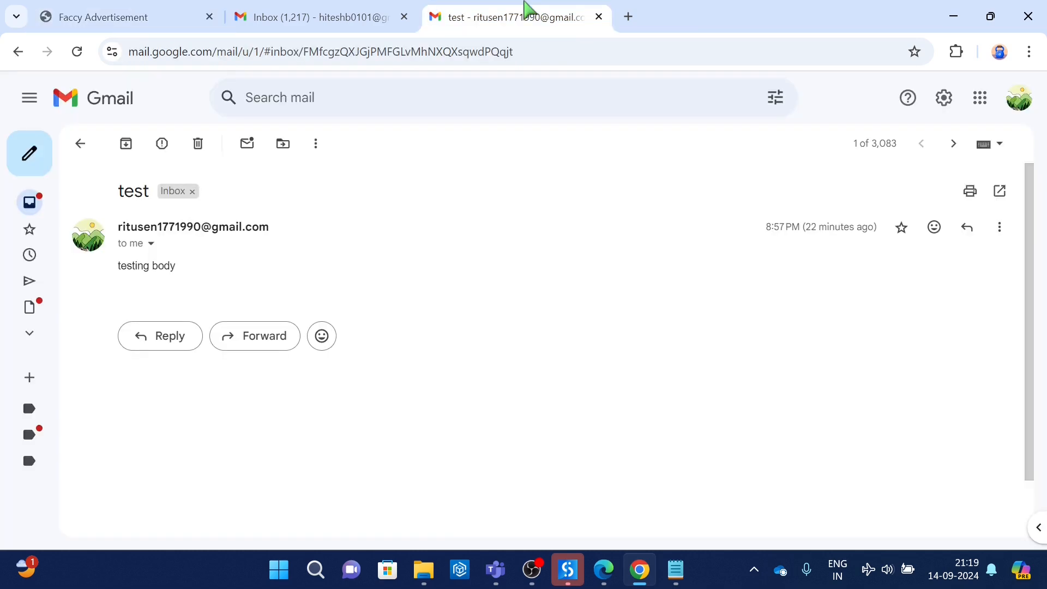
{"action": "mouse_move", "coordinate": [41, 238]}
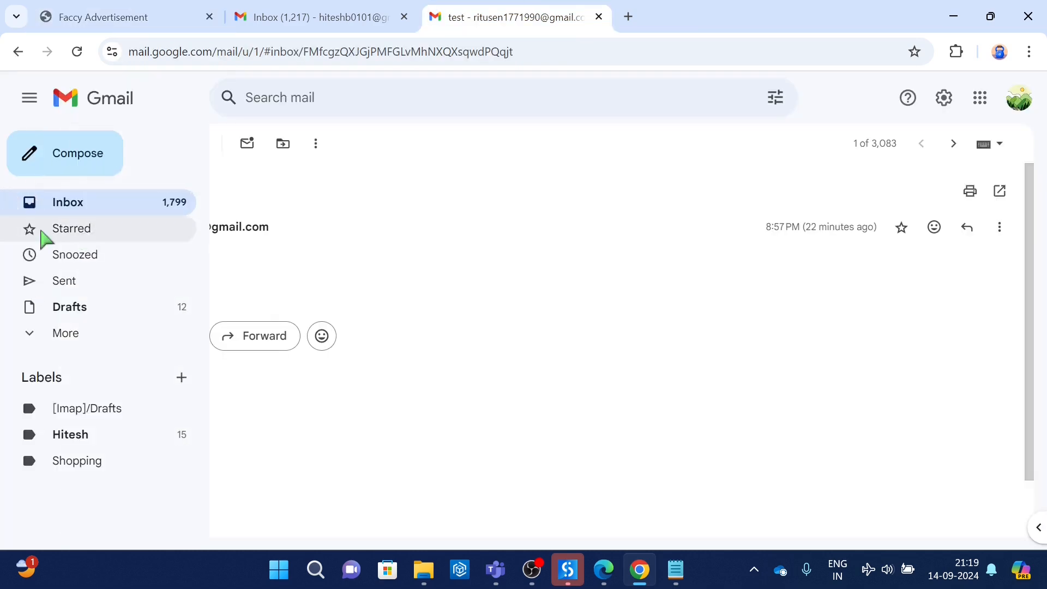
{"action": "left_click", "coordinate": [60, 288]}
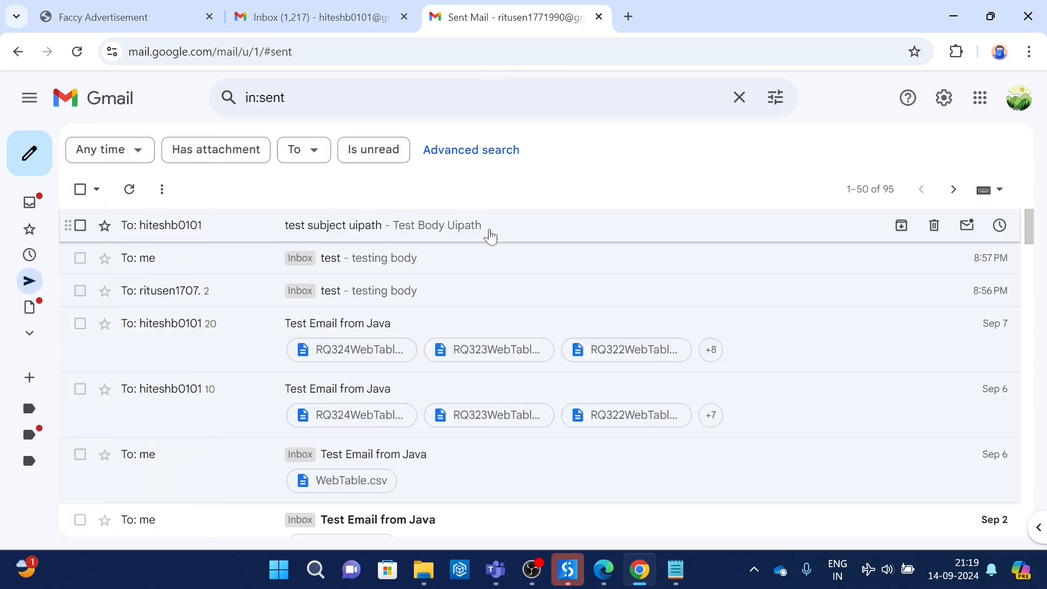
{"action": "left_click", "coordinate": [491, 236]}
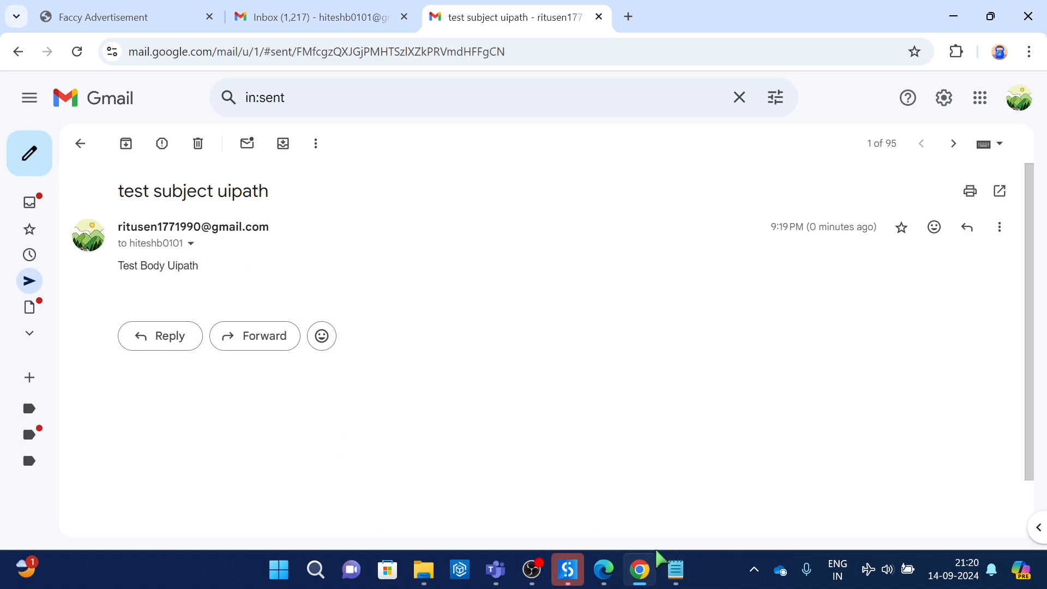
{"action": "mouse_move", "coordinate": [567, 565]}
{"action": "left_click", "coordinate": [589, 485]}
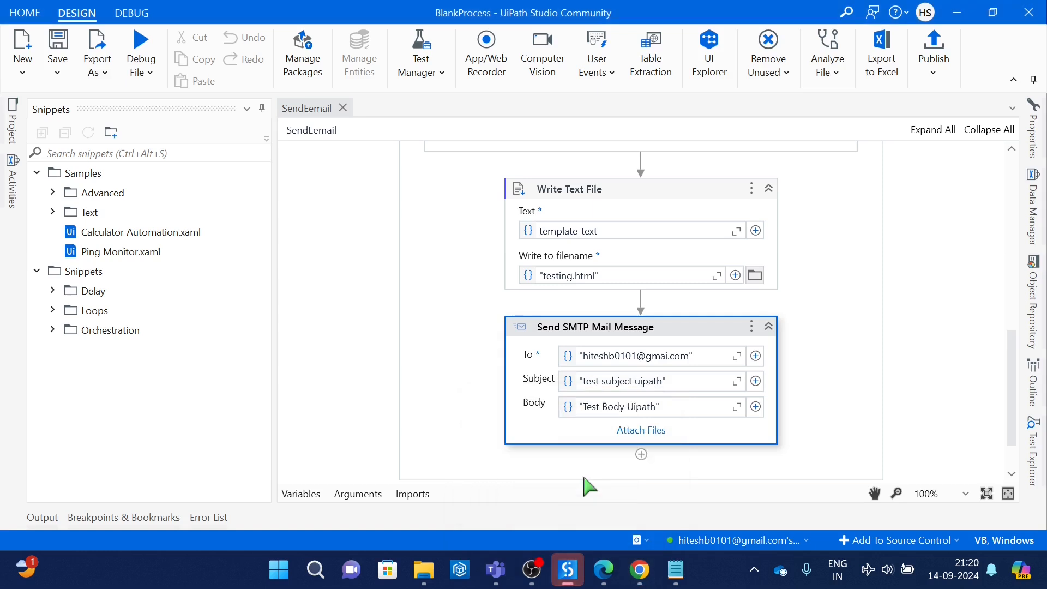
{"action": "left_click", "coordinate": [640, 432]}
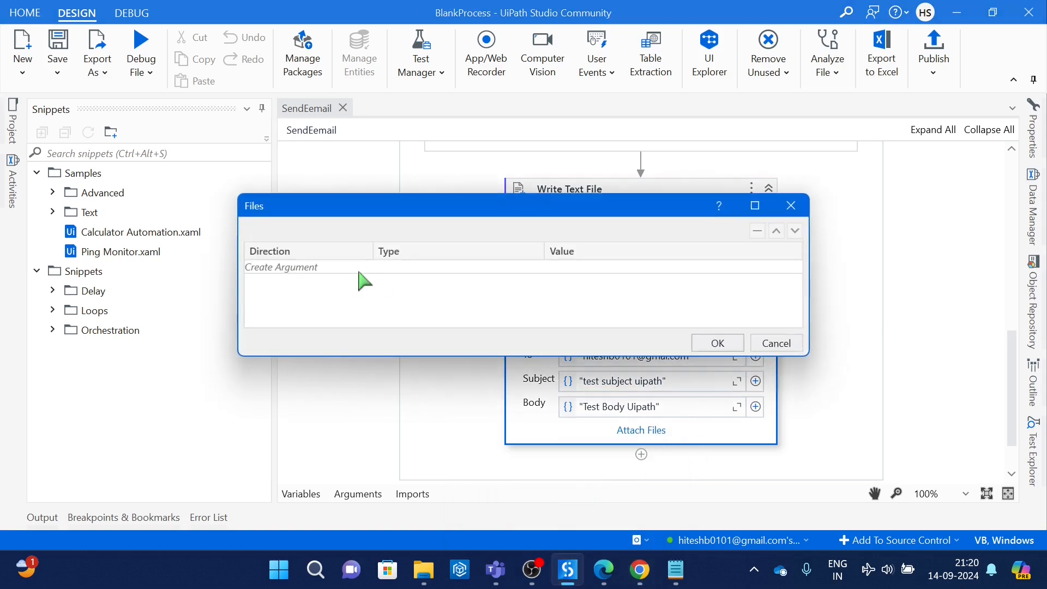
{"action": "left_click", "coordinate": [282, 267]}
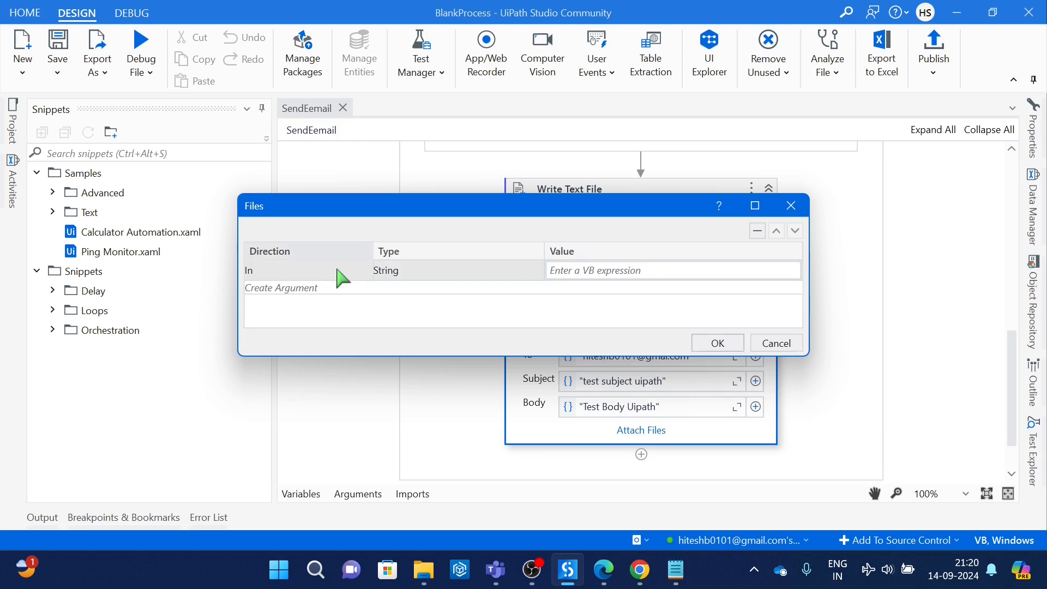
{"action": "left_click", "coordinate": [618, 271]}
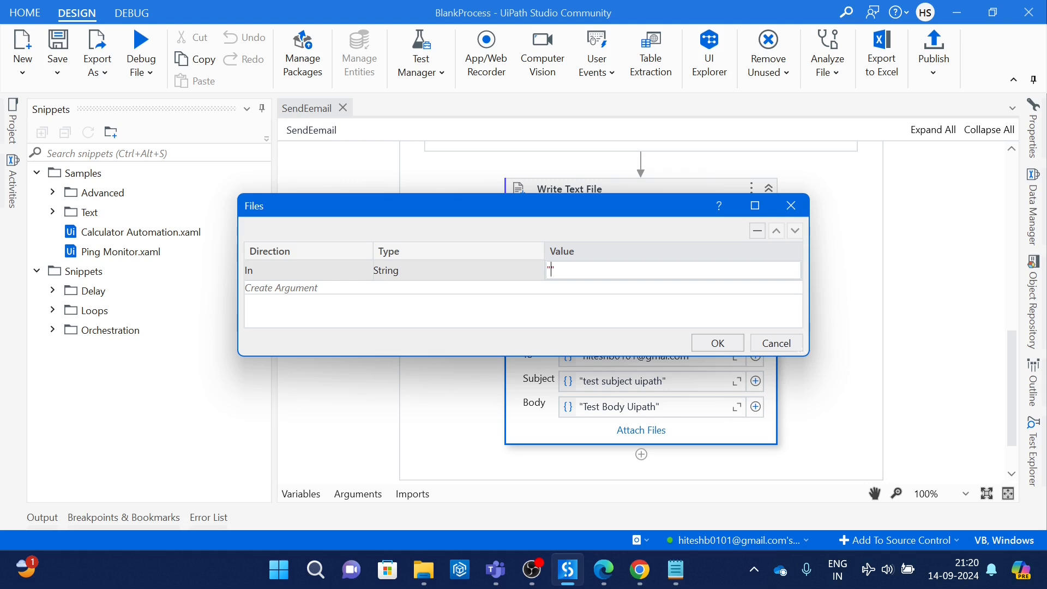
{"action": "type", "text": "\"test"}
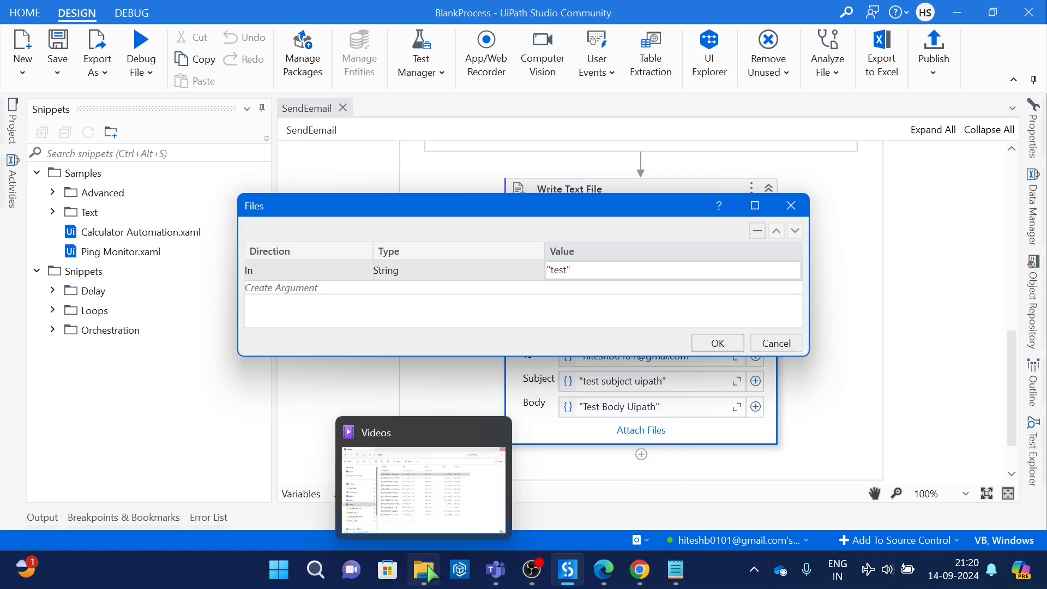
{"action": "right_click", "coordinate": [290, 502]}
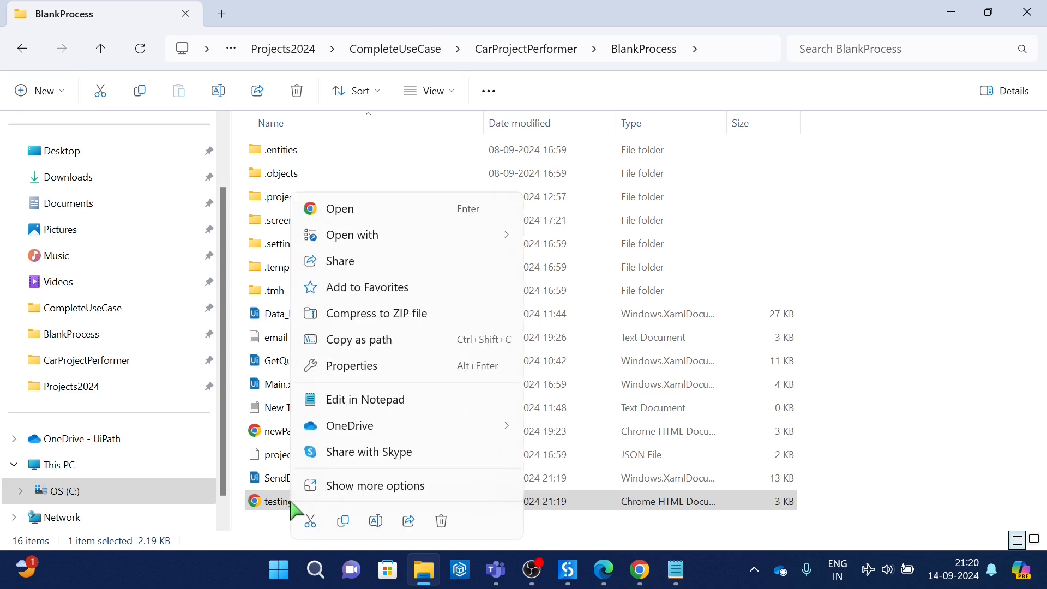
{"action": "key", "text": "ctrl+shift+c"}
{"action": "key", "text": "alt+Tab"}
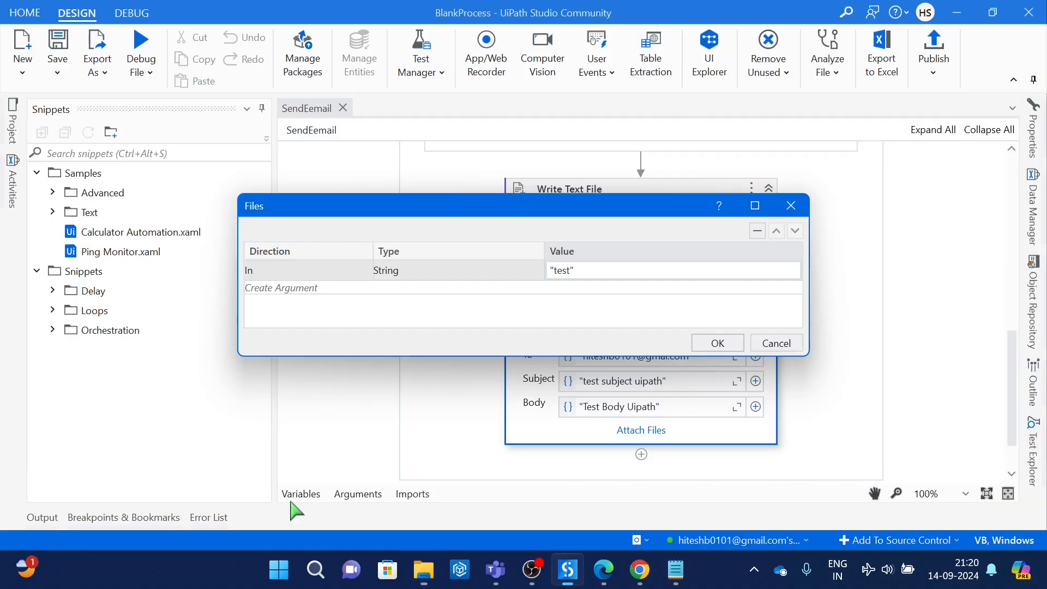
{"action": "left_click", "coordinate": [791, 207]}
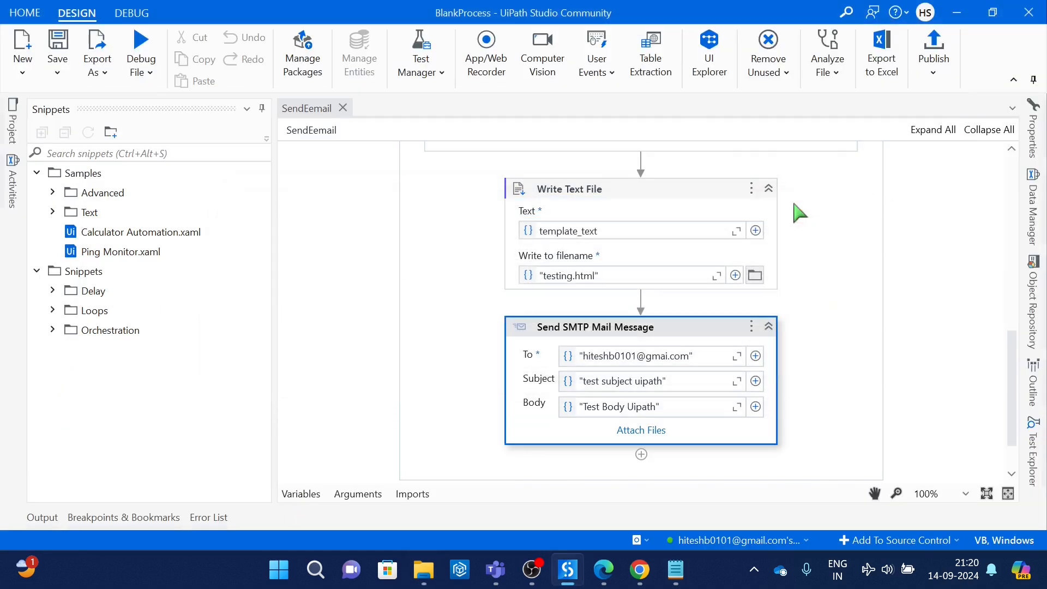
Step: Disable the Write Text File activity and collapse the Comment Out block that wraps it
{"action": "left_click", "coordinate": [687, 338]}
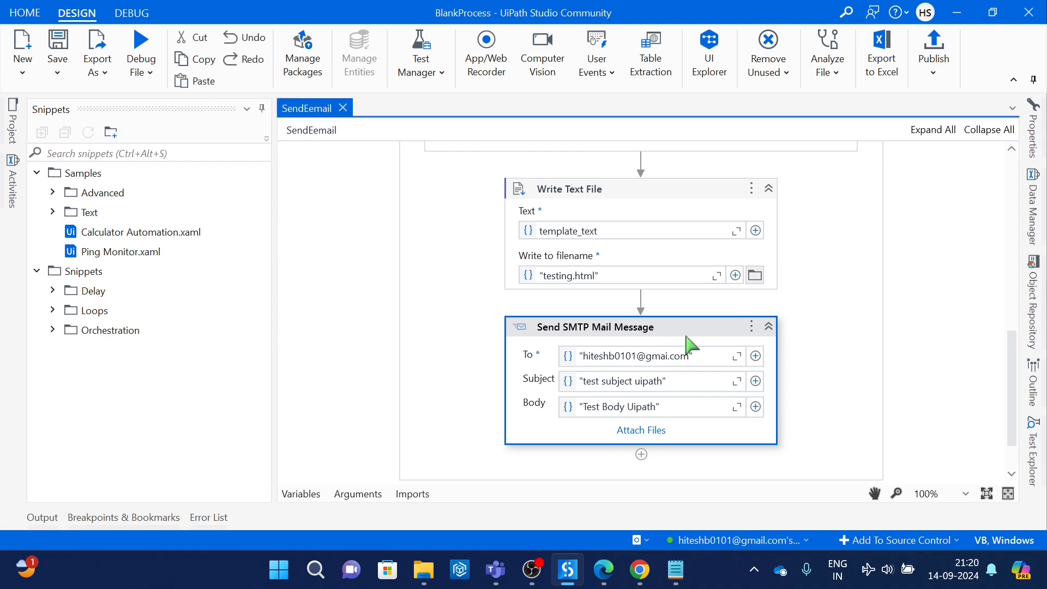
{"action": "left_click", "coordinate": [647, 231]}
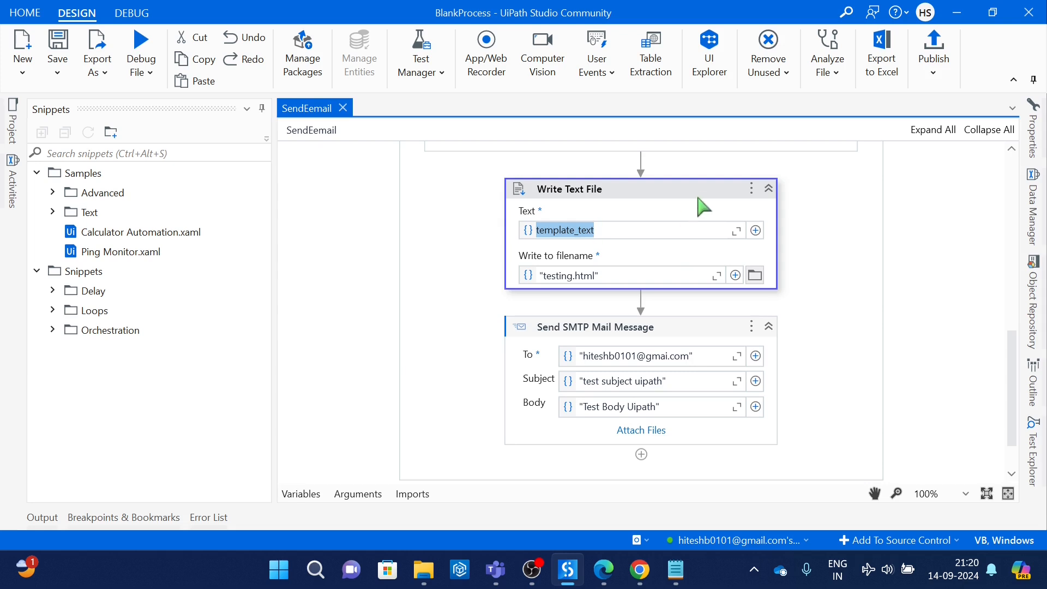
{"action": "left_click", "coordinate": [756, 189]}
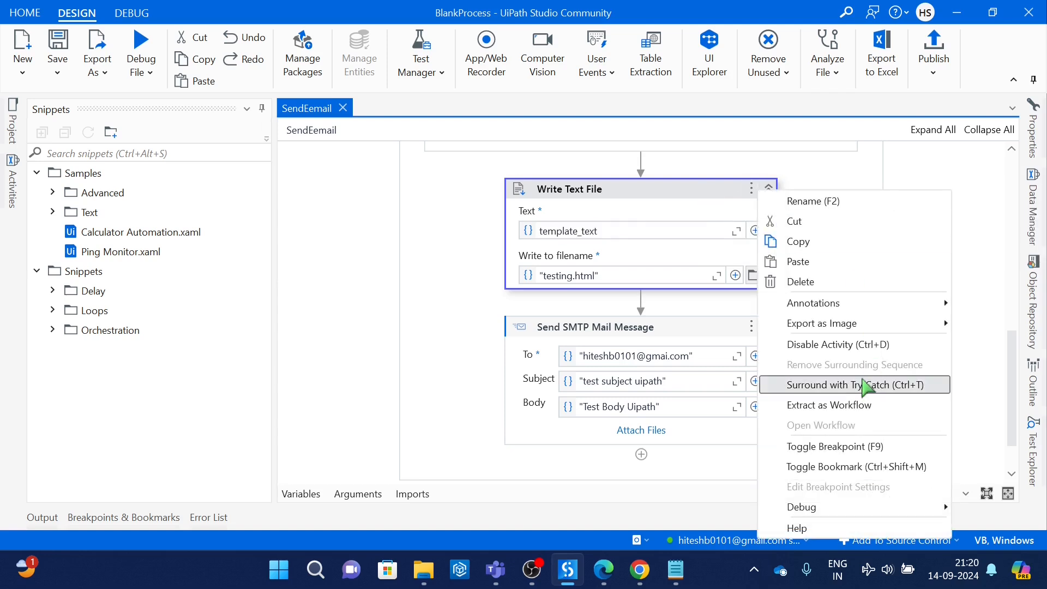
{"action": "left_click", "coordinate": [864, 345]}
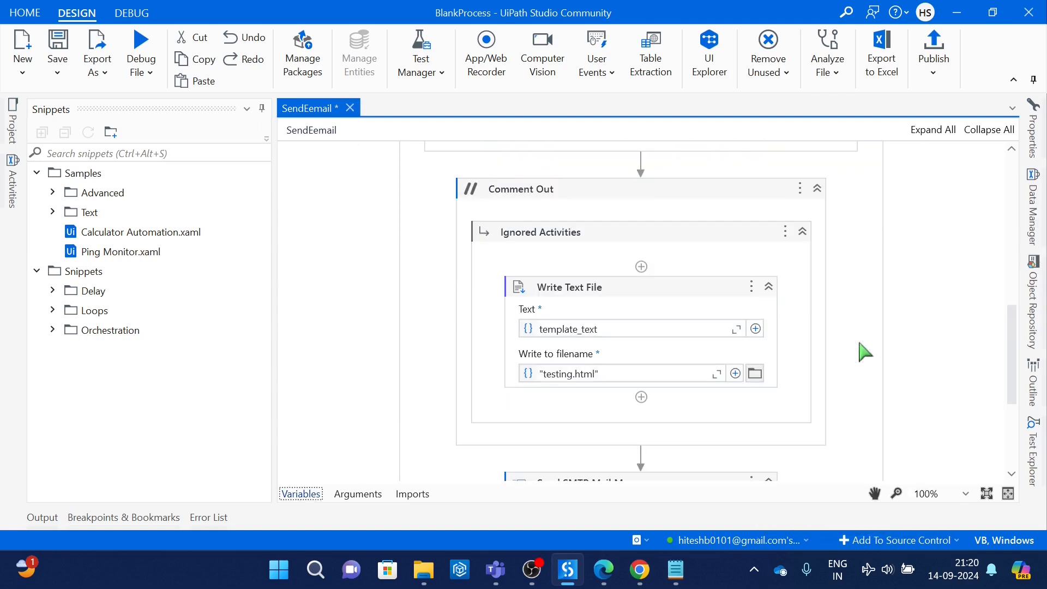
{"action": "left_click", "coordinate": [817, 188]}
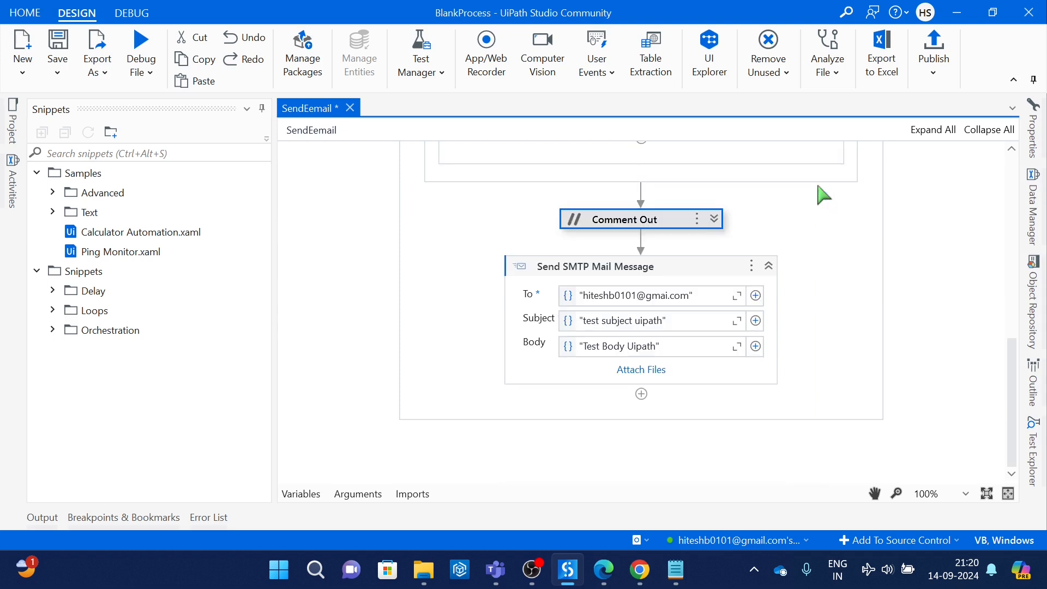
Step: Enable the IsBodyHtml option for the Send SMTP Mail Message activity
{"action": "left_click", "coordinate": [706, 269]}
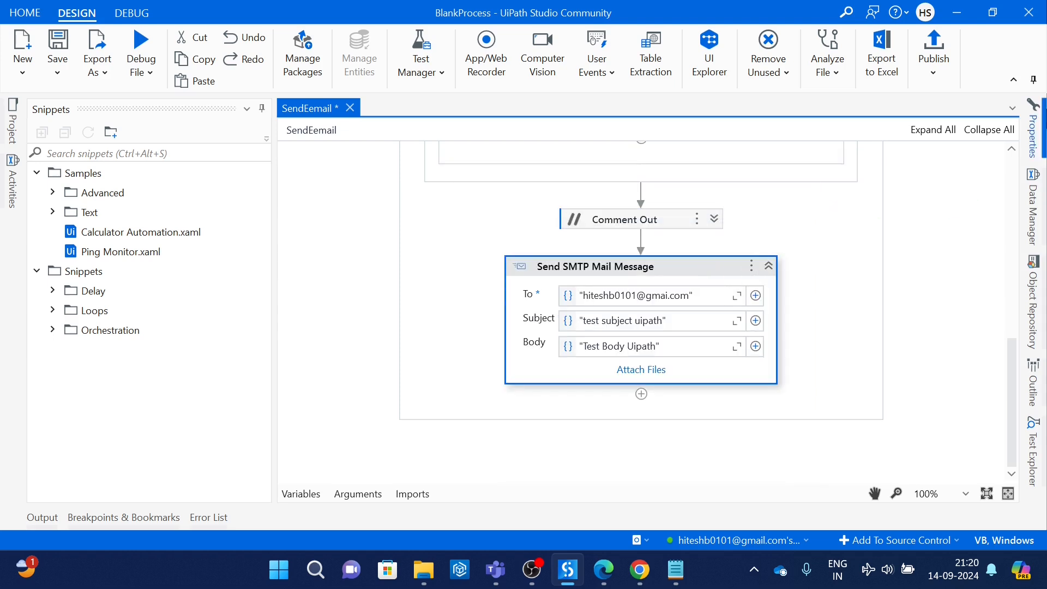
{"action": "mouse_move", "coordinate": [1040, 132]}
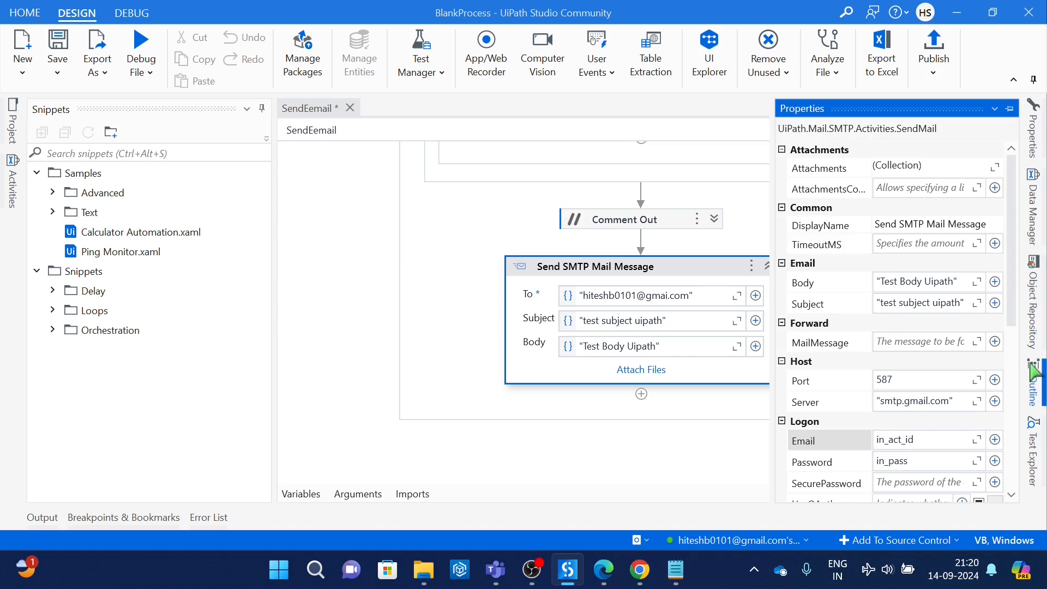
{"action": "left_click_drag", "start_coordinate": [1015, 273], "coordinate": [999, 442]}
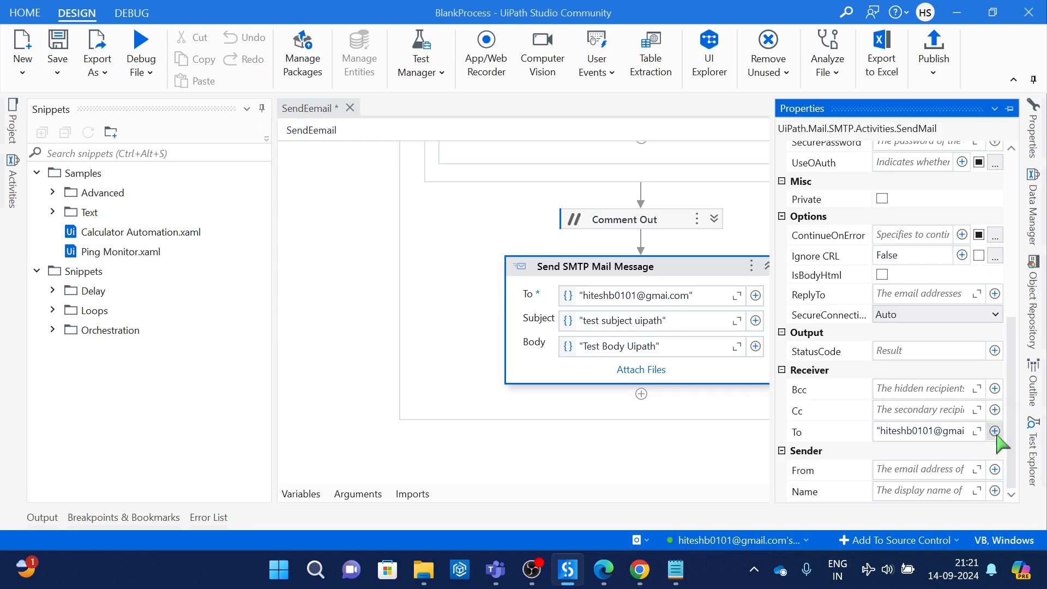
{"action": "left_click", "coordinate": [882, 275]}
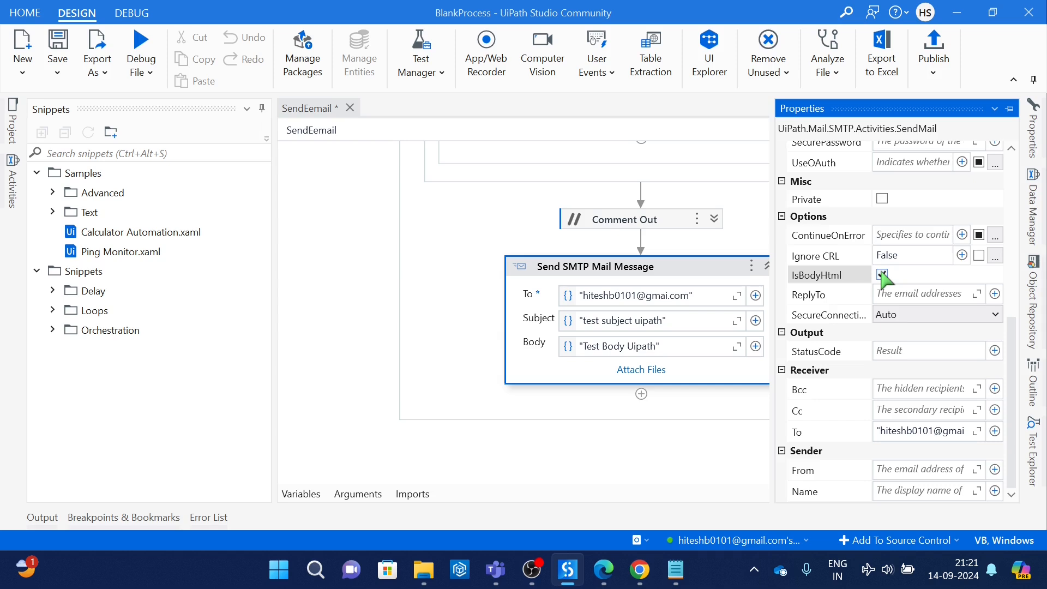
Step: Replace the Body of the Send SMTP Mail Message activity with the template_text variable
{"action": "left_click", "coordinate": [657, 347]}
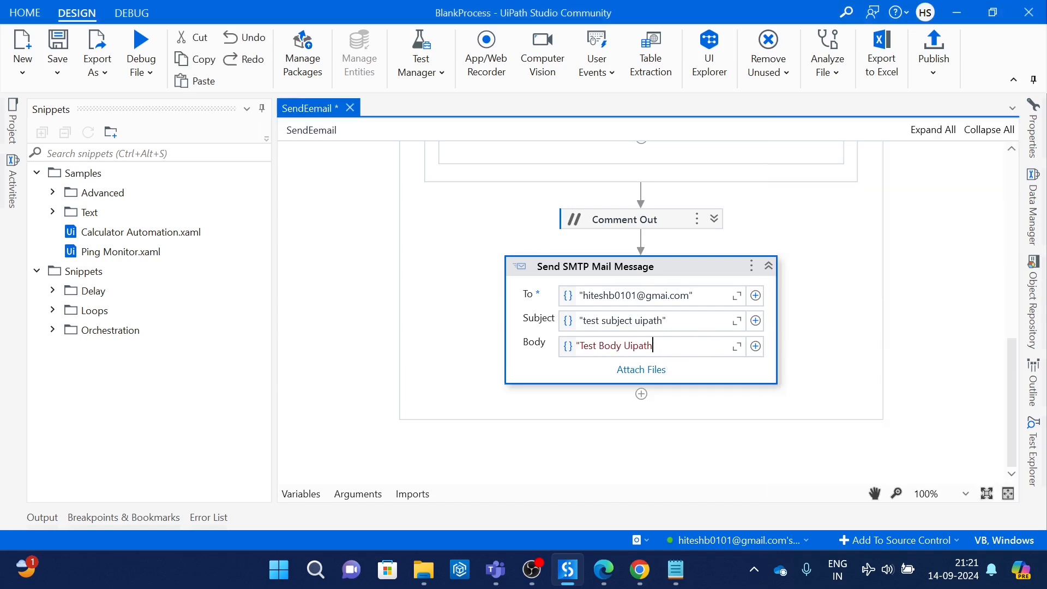
{"action": "key", "text": "BackSpace"}
{"action": "key", "text": "BackSpace"}
{"action": "key", "text": "BackSpace"}
{"action": "key", "text": "BackSpace"}
{"action": "key", "text": "BackSpace"}
{"action": "key", "text": "BackSpace"}
{"action": "key", "text": "BackSpace"}
{"action": "key", "text": "BackSpace"}
{"action": "key", "text": "BackSpace"}
{"action": "key", "text": "BackSpace"}
{"action": "key", "text": "BackSpace"}
{"action": "key", "text": "BackSpace"}
{"action": "key", "text": "BackSpace"}
{"action": "key", "text": "BackSpace"}
{"action": "key", "text": "BackSpace"}
{"action": "key", "text": "BackSpace"}
{"action": "key", "text": "BackSpace"}
{"action": "left_click", "coordinate": [1034, 134]}
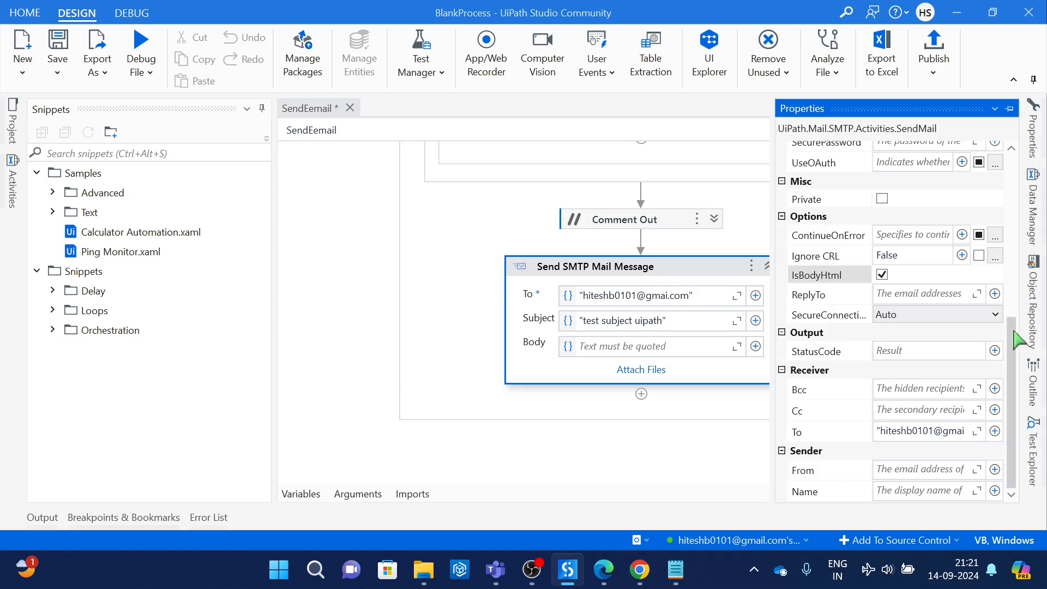
{"action": "scroll", "coordinate": [1016, 325], "scroll_direction": "up", "scroll_amount": 1}
{"action": "left_click_drag", "start_coordinate": [1016, 325], "coordinate": [1031, 174]}
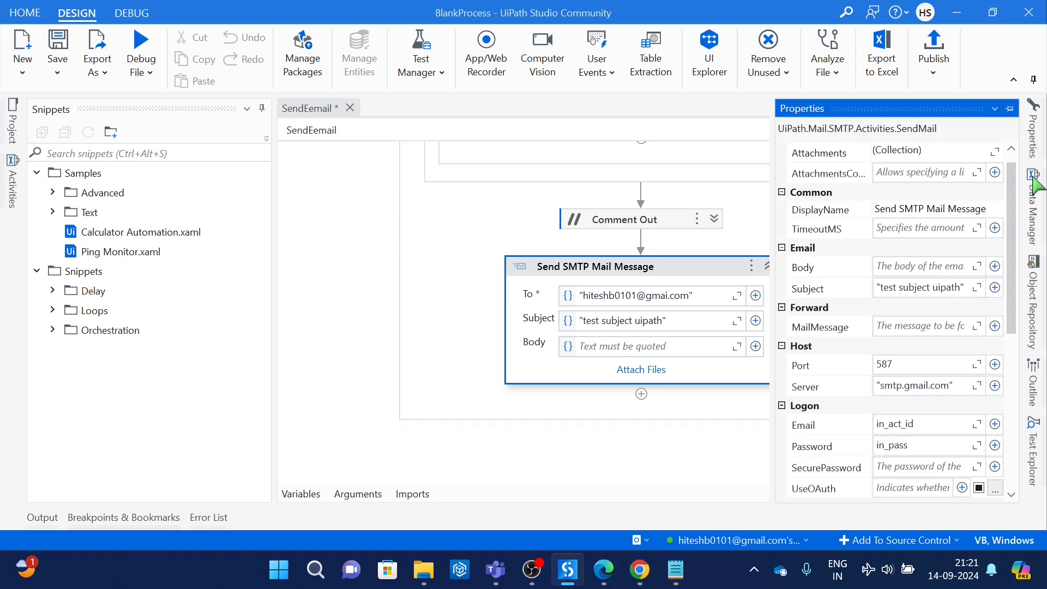
{"action": "left_click", "coordinate": [925, 267]}
{"action": "key", "text": "ctrl+space"}
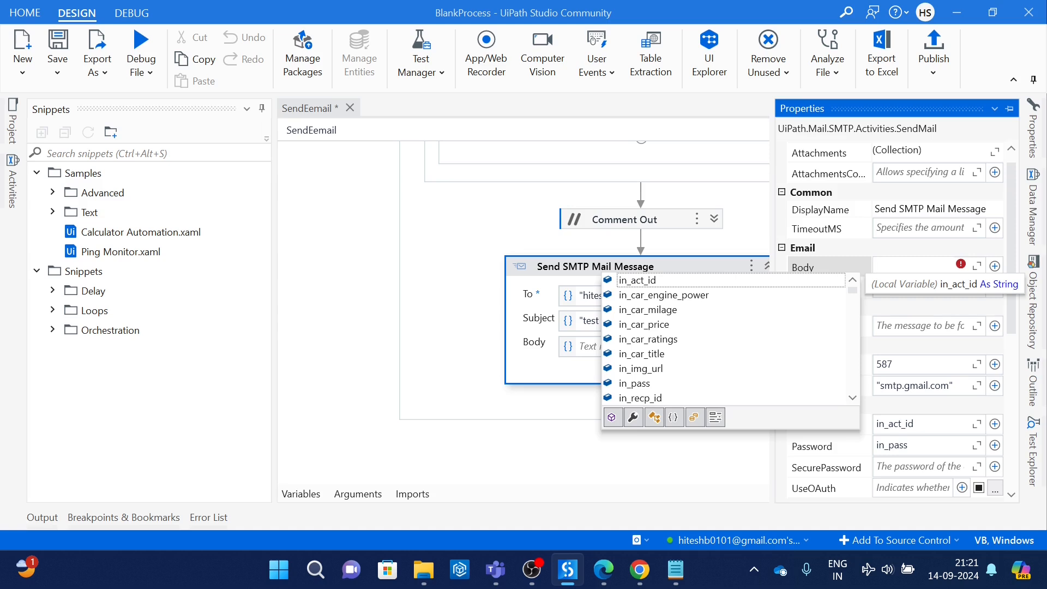
{"action": "type", "text": "te"}
{"action": "key", "text": "Return"}
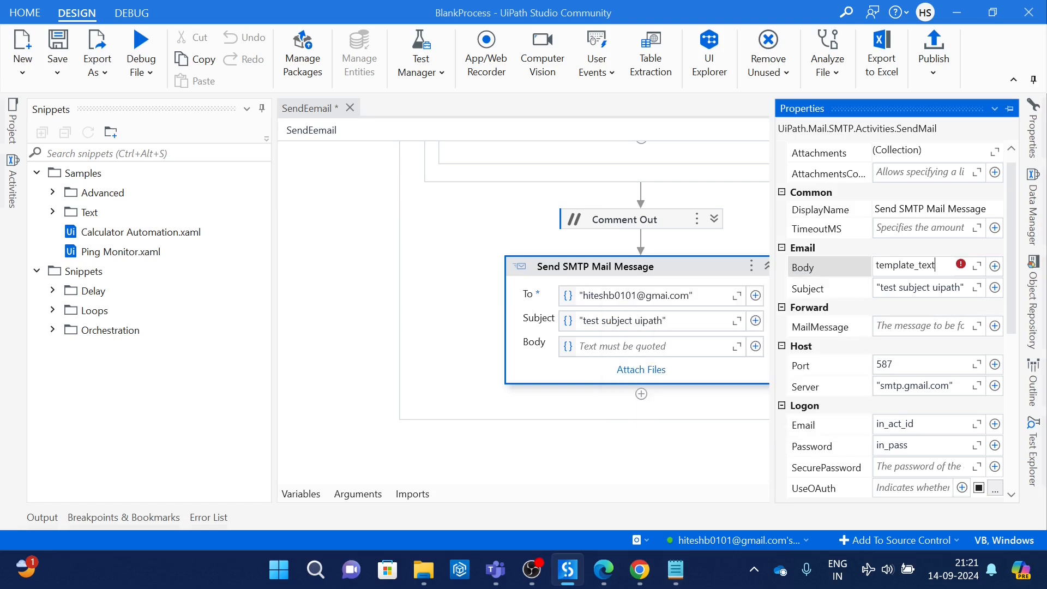
{"action": "left_click", "coordinate": [705, 284]}
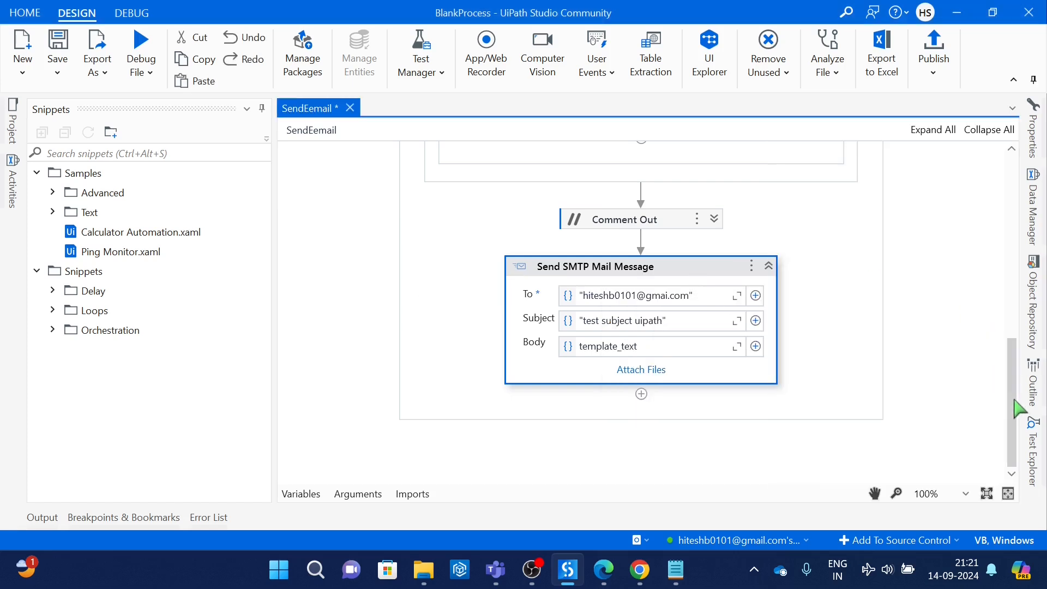
Step: Collapse the For Each currentText loop and save the workflow
{"action": "left_click_drag", "start_coordinate": [1014, 398], "coordinate": [1022, 300]}
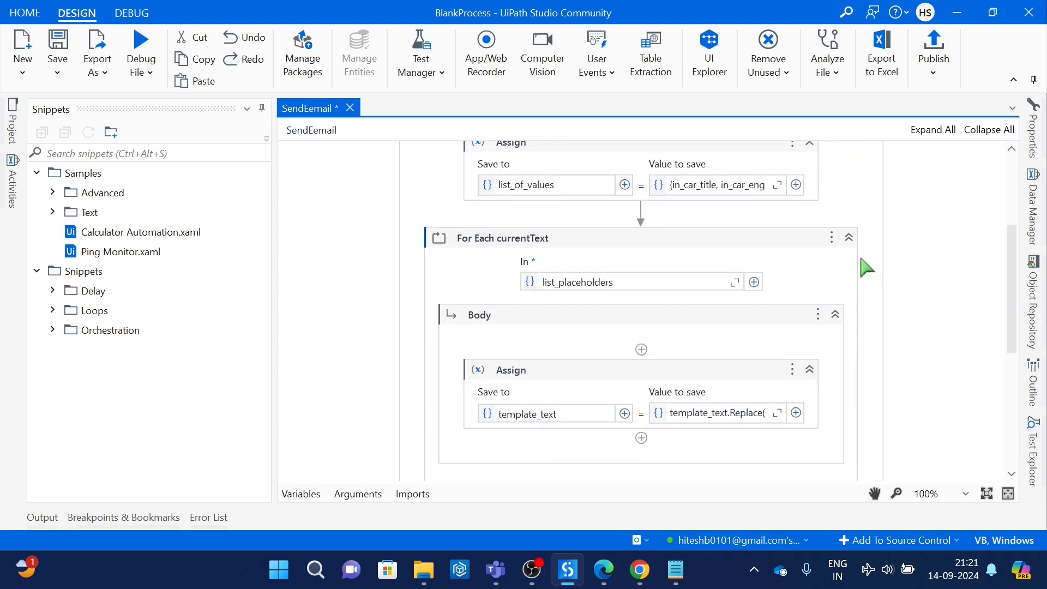
{"action": "left_click", "coordinate": [851, 237]}
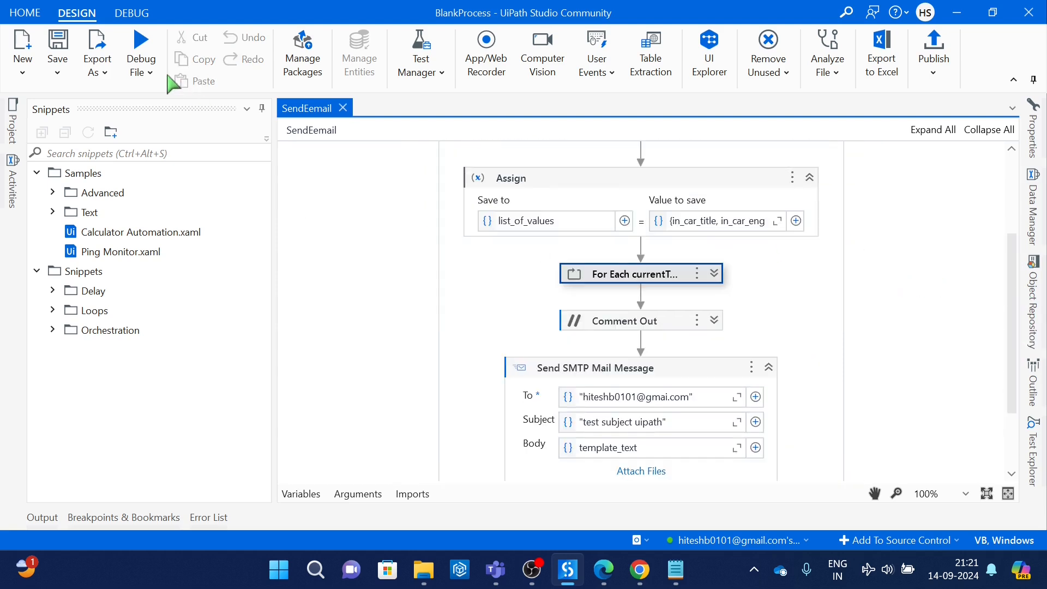
Step: Run the SendEemail workflow file and open the newest "test subject uipath" email in Gmail's Sent folder
{"action": "left_click", "coordinate": [149, 79]}
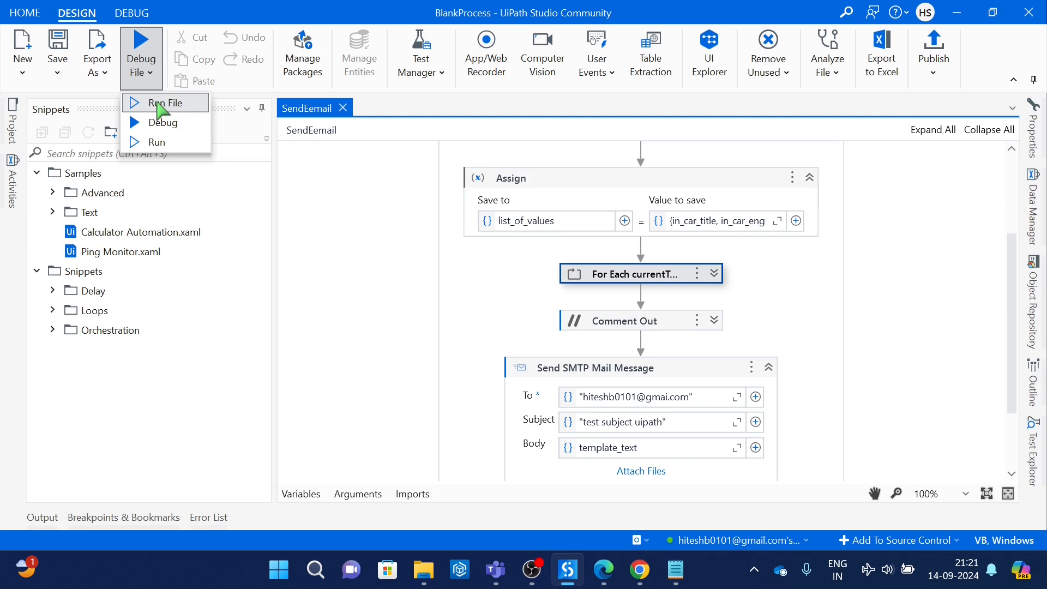
{"action": "left_click", "coordinate": [161, 103]}
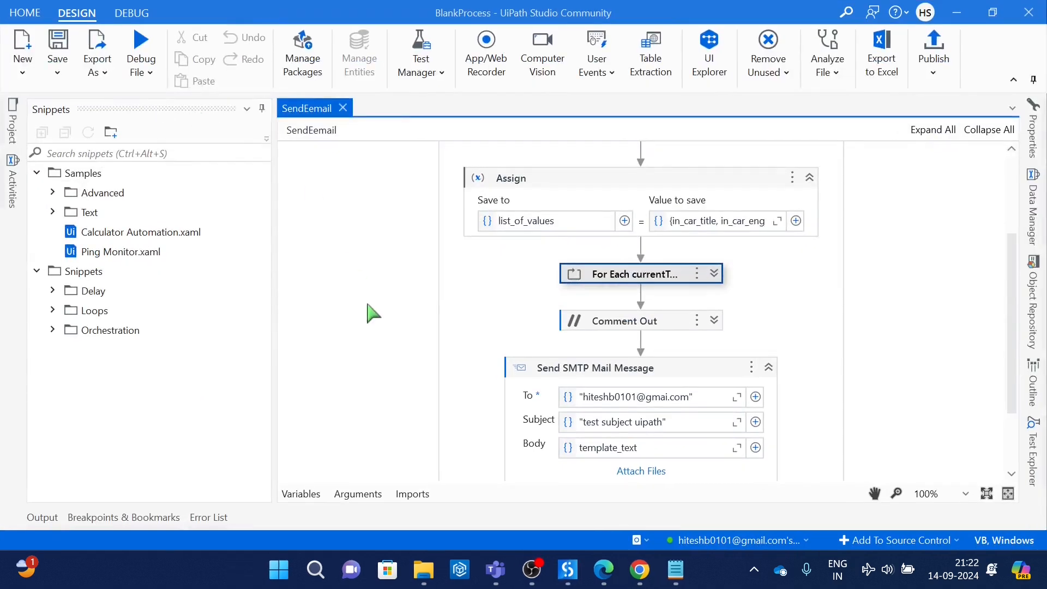
{"action": "left_click", "coordinate": [640, 570]}
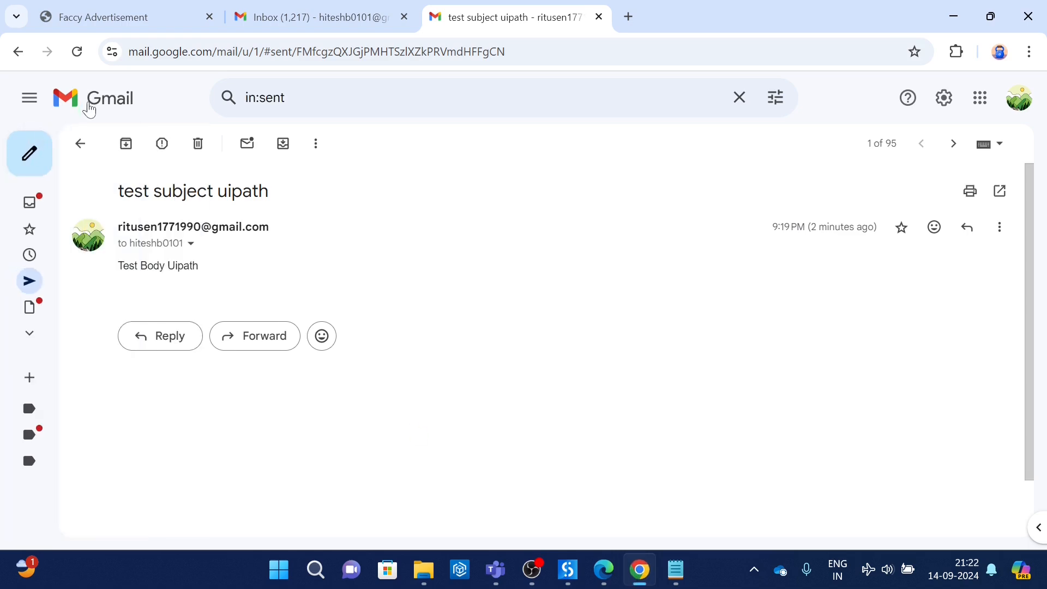
{"action": "left_click", "coordinate": [90, 106]}
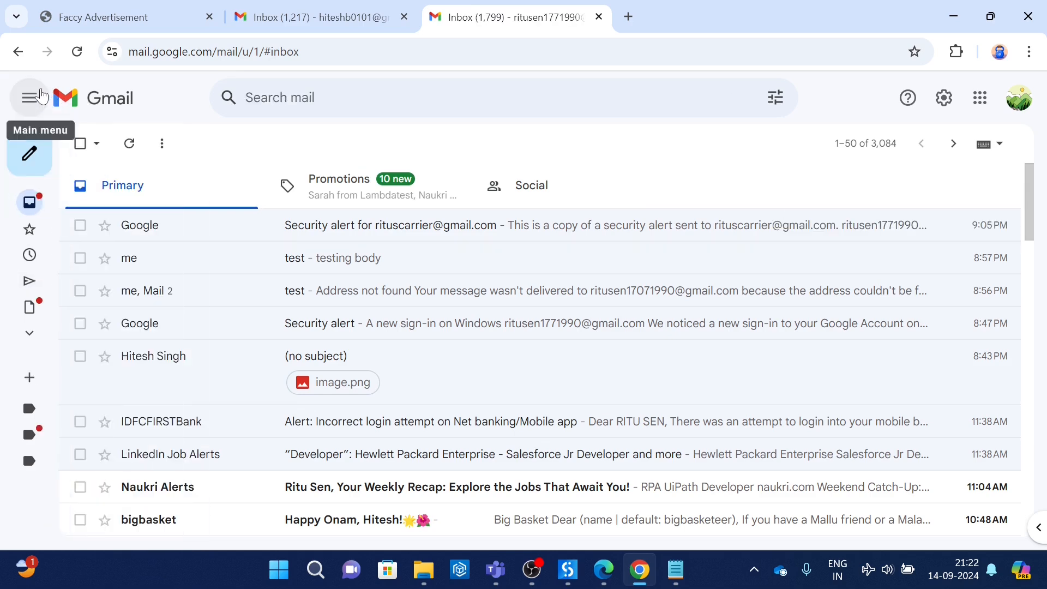
{"action": "left_click", "coordinate": [41, 97]}
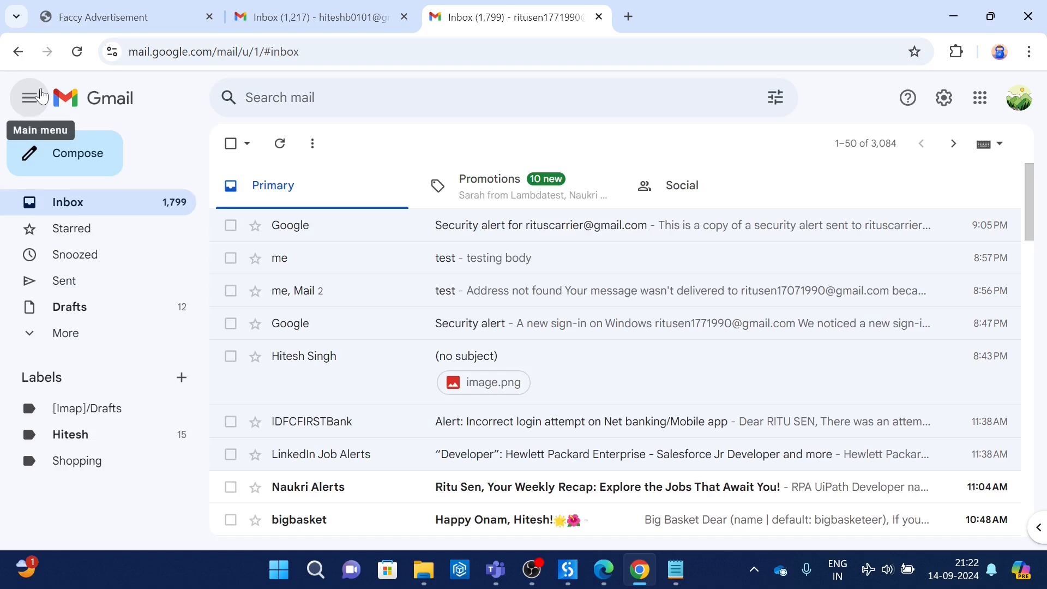
{"action": "left_click", "coordinate": [72, 294]}
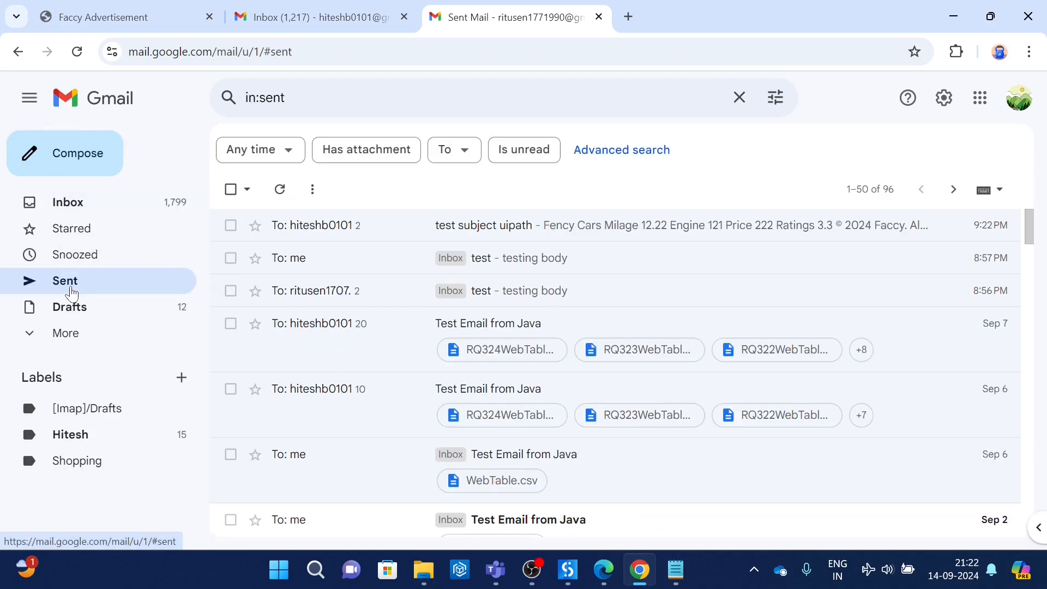
{"action": "left_click", "coordinate": [617, 234]}
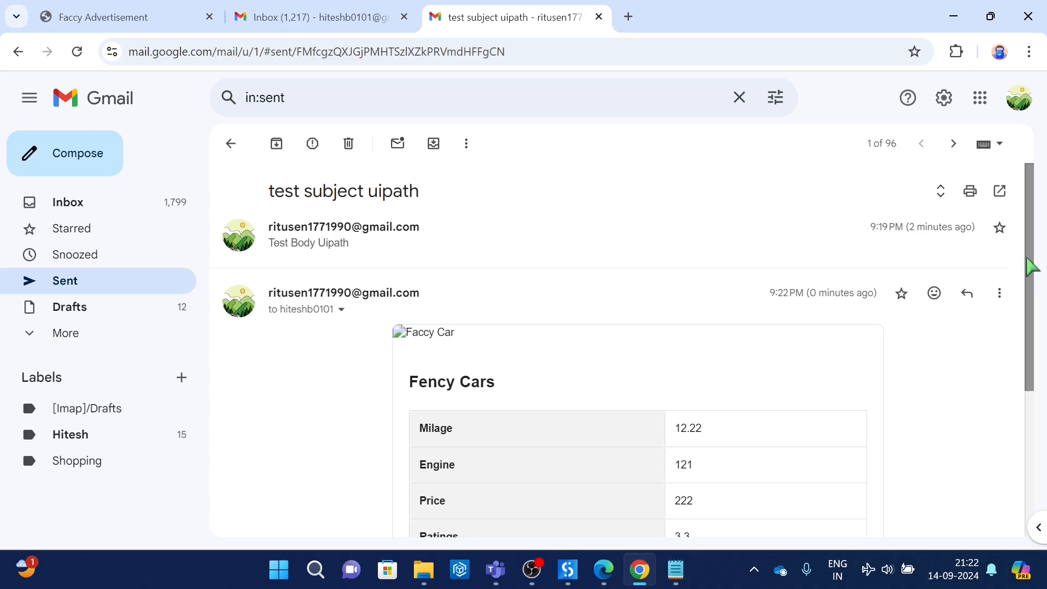
{"action": "left_click_drag", "start_coordinate": [1021, 262], "coordinate": [1043, 230]}
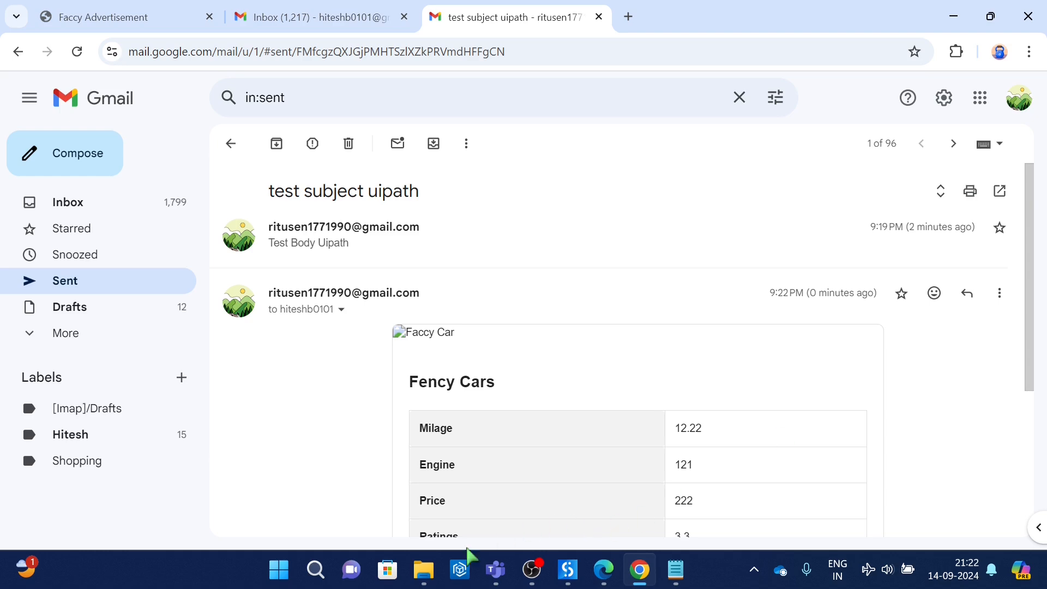
Step: Switch back to UiPath Studio and display the arguments of the SendEemail workflow
{"action": "mouse_move", "coordinate": [420, 571]}
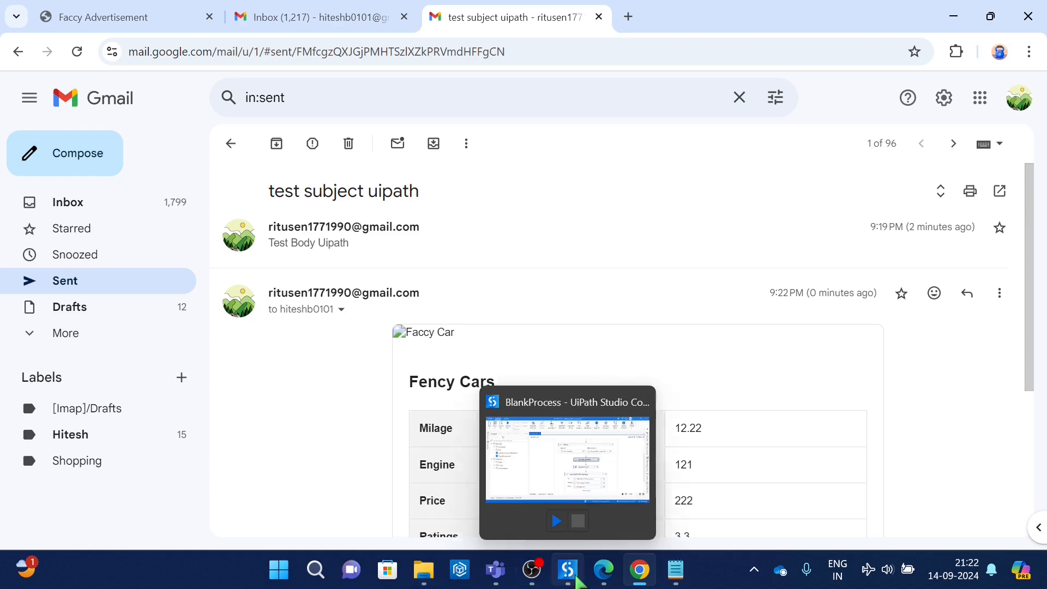
{"action": "left_click", "coordinate": [574, 518]}
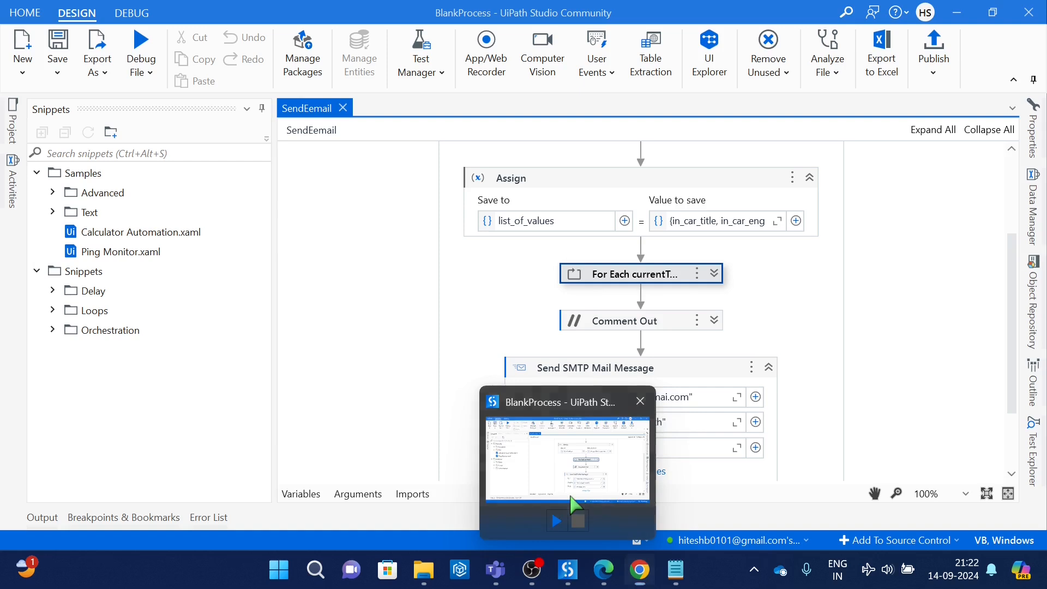
{"action": "left_click", "coordinate": [344, 495]}
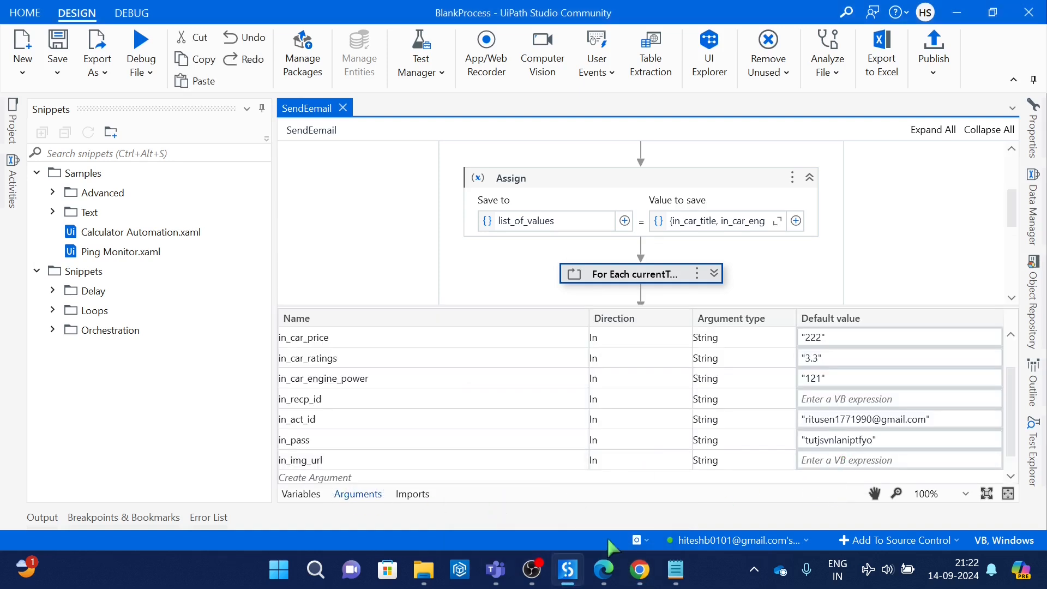
Step: Open email_template.txt from the BlankProcess folder and examine its image placeholder and the sample image URL in the Notepad notes
{"action": "left_click", "coordinate": [641, 572]}
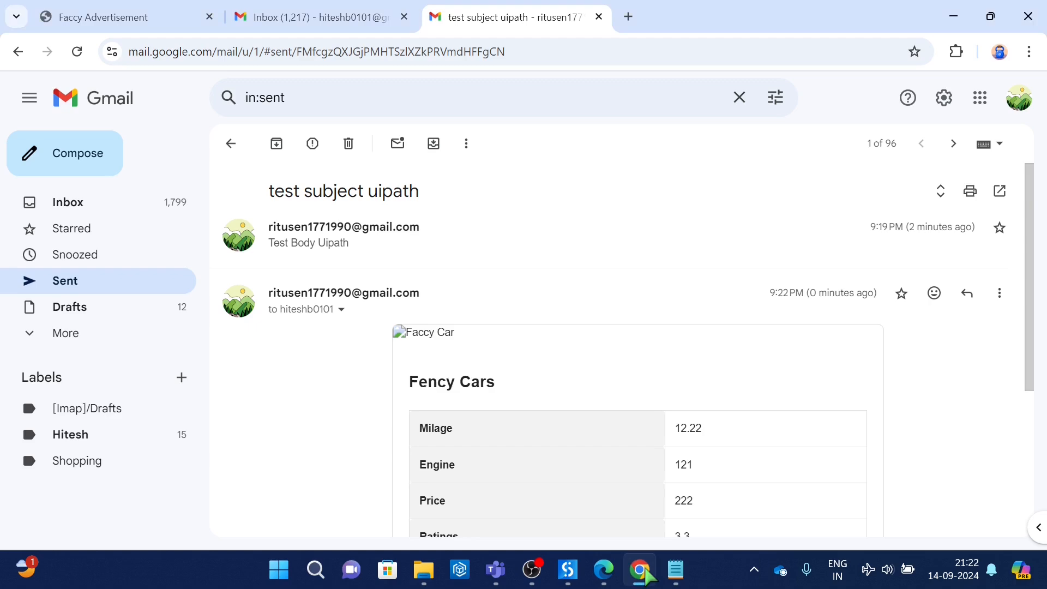
{"action": "mouse_move", "coordinate": [424, 570]}
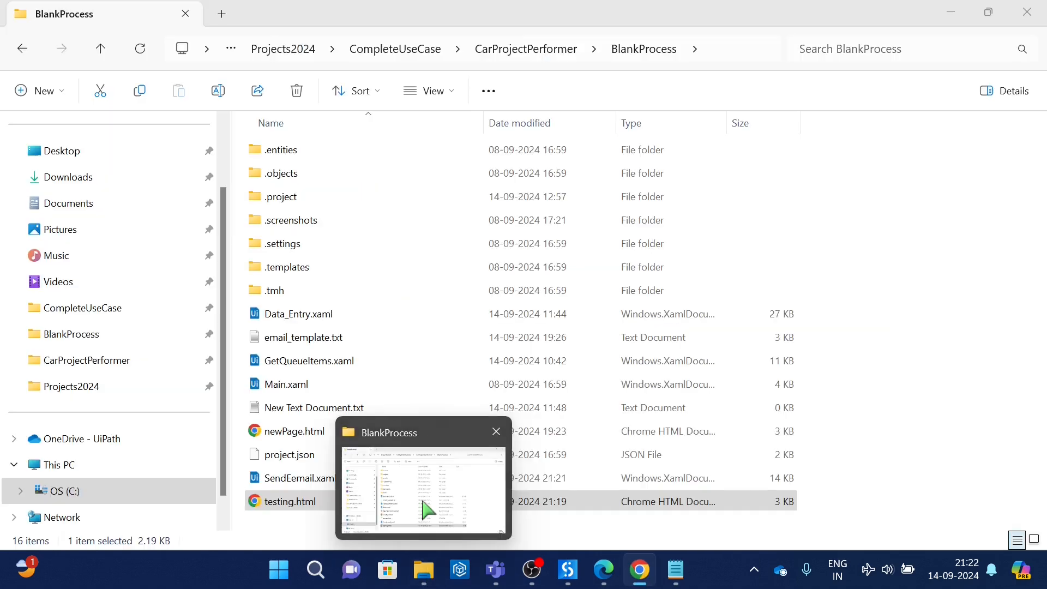
{"action": "left_click", "coordinate": [428, 510]}
{"action": "left_click", "coordinate": [295, 335]}
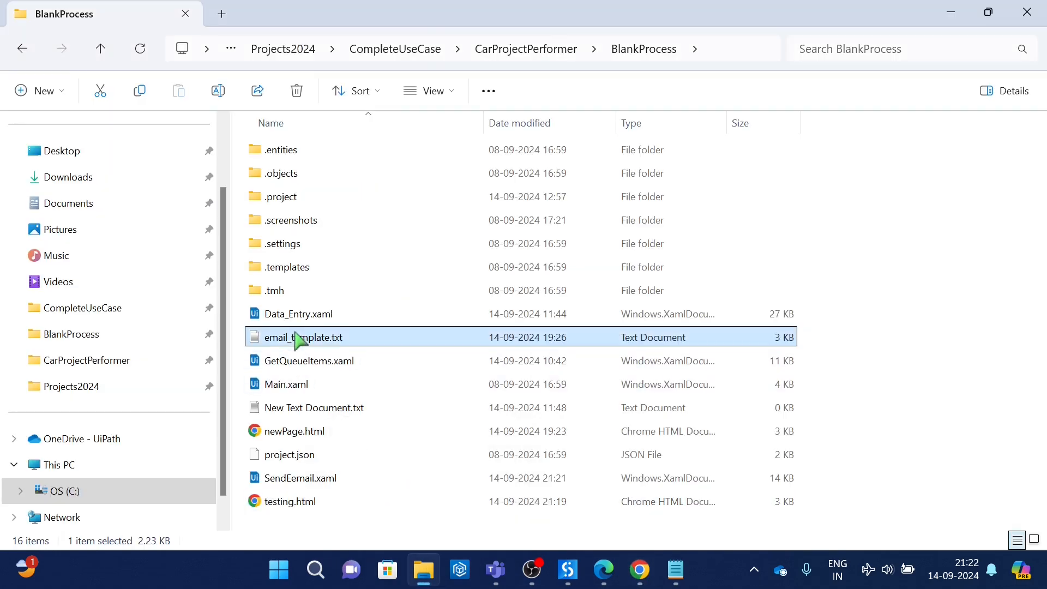
{"action": "double_click", "coordinate": [295, 336]}
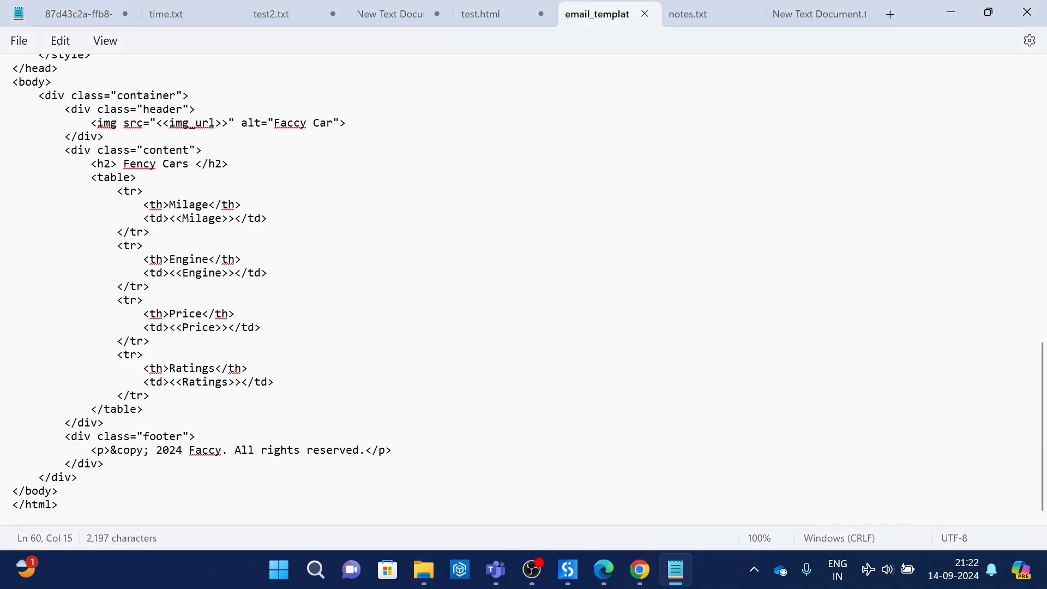
{"action": "left_click", "coordinate": [419, 21]}
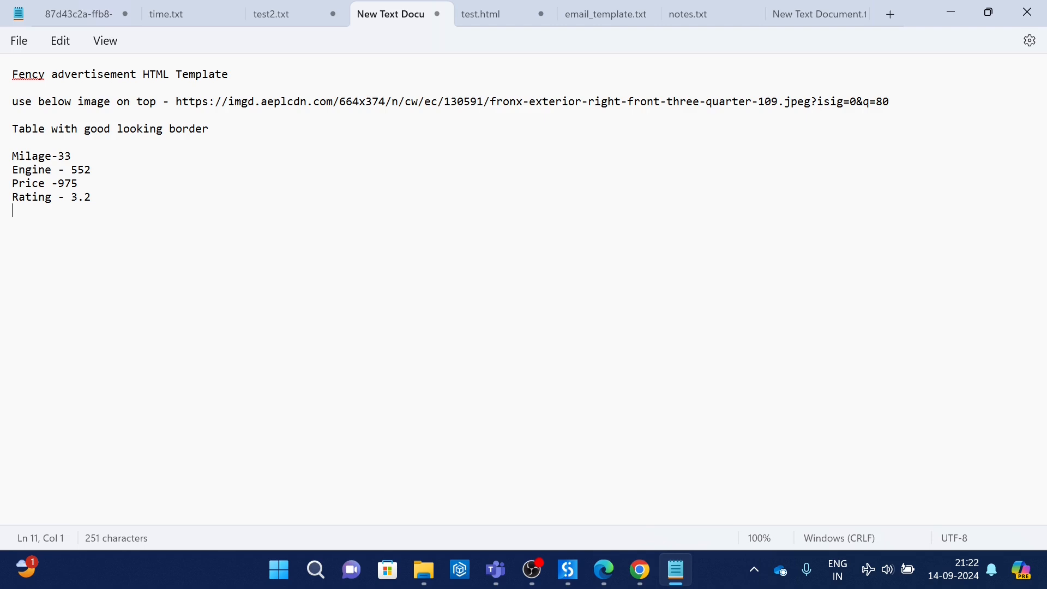
{"action": "left_click_drag", "start_coordinate": [216, 103], "coordinate": [814, 101]}
{"action": "key", "text": "Left"}
{"action": "left_click", "coordinate": [659, 385]}
{"action": "left_click", "coordinate": [600, 13]}
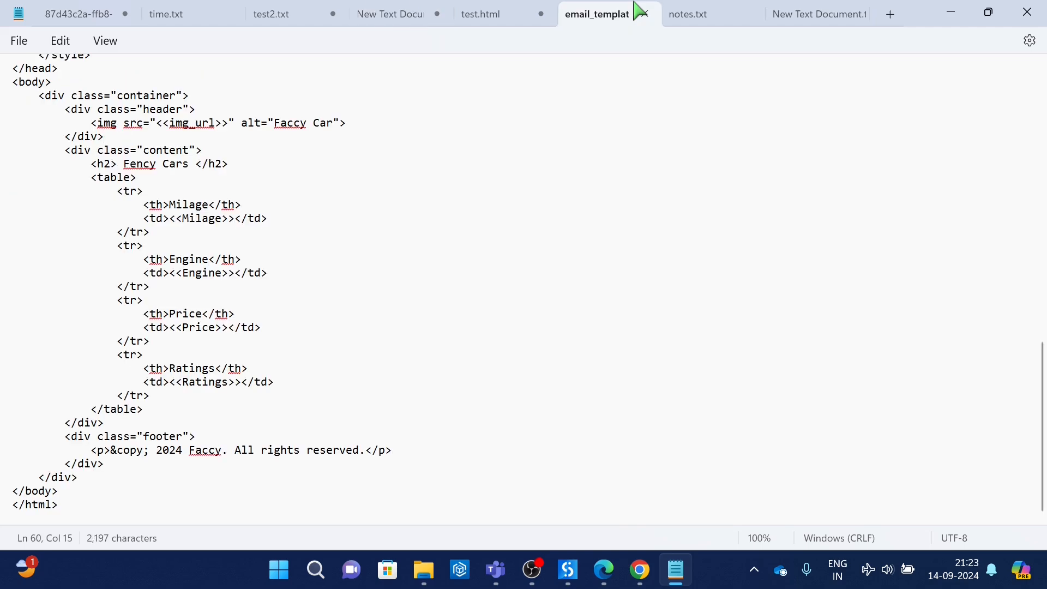
{"action": "left_click", "coordinate": [568, 570]}
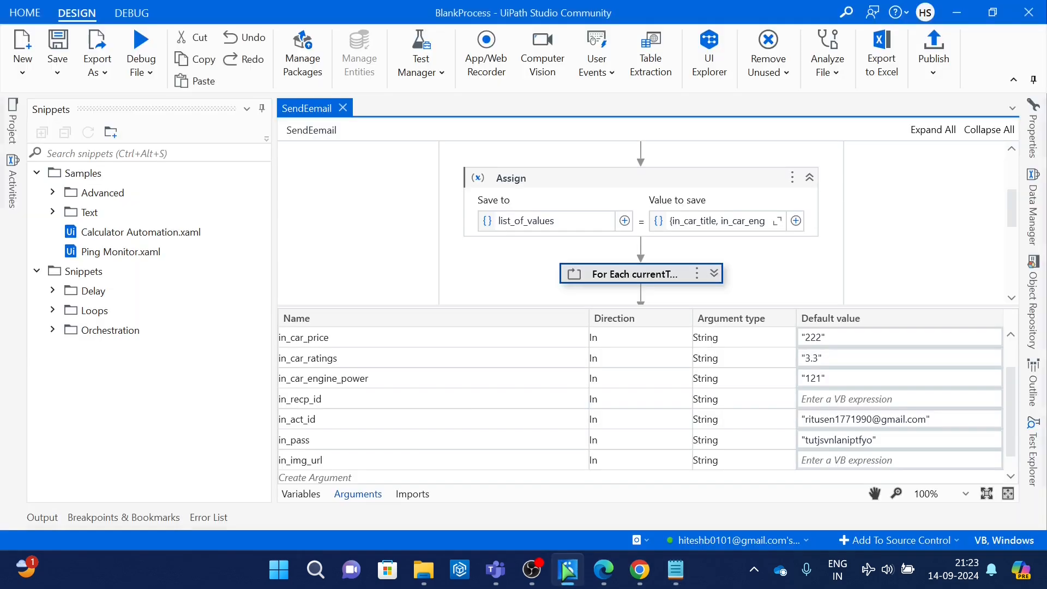
Step: Open the Hyundai Alcazar page on carwale.com in a new Chrome tab and copy the address of the car's image
{"action": "left_click", "coordinate": [640, 570]}
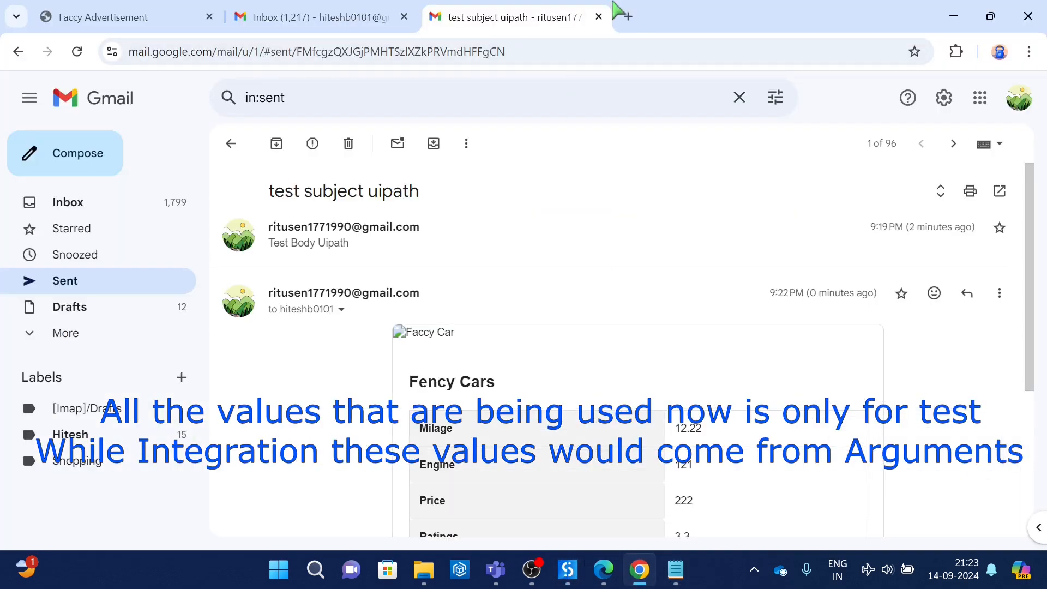
{"action": "left_click", "coordinate": [628, 18]}
{"action": "type", "text": "ca"}
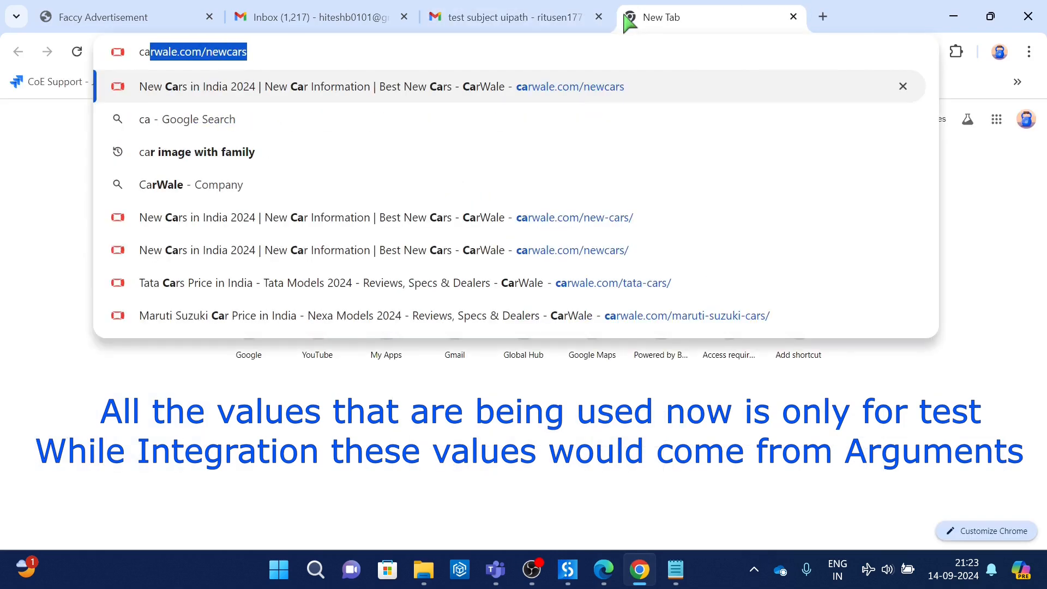
{"action": "key", "text": "Return"}
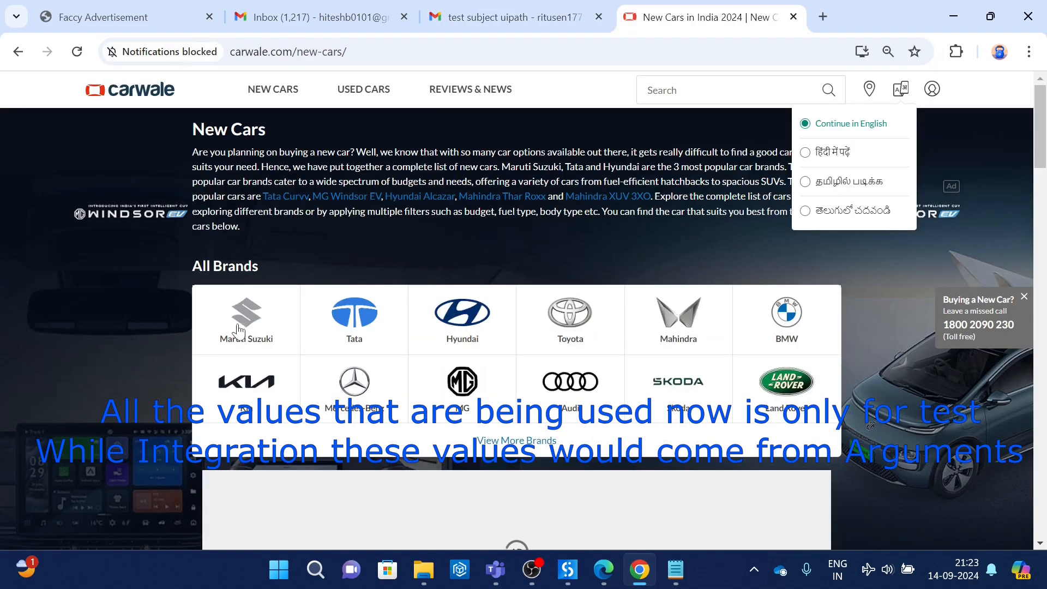
{"action": "left_click", "coordinate": [465, 329]}
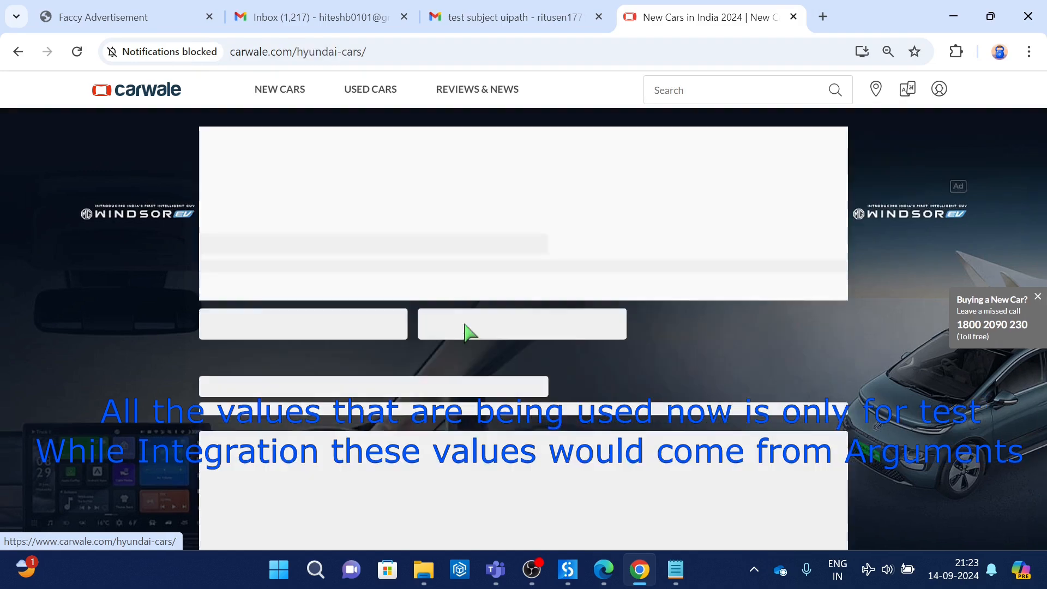
{"action": "left_click", "coordinate": [275, 443]}
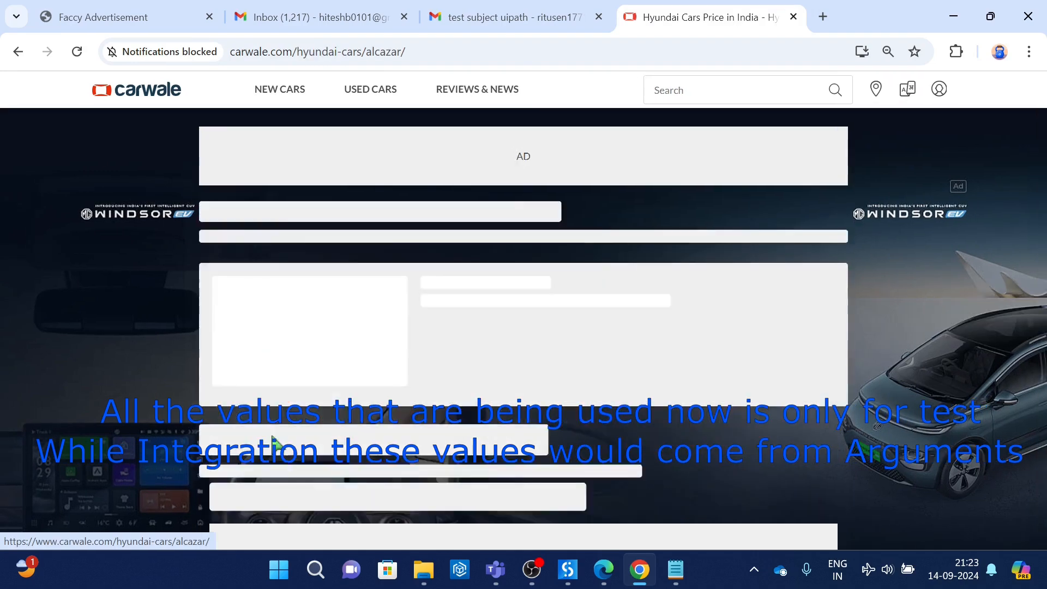
{"action": "right_click", "coordinate": [383, 388]}
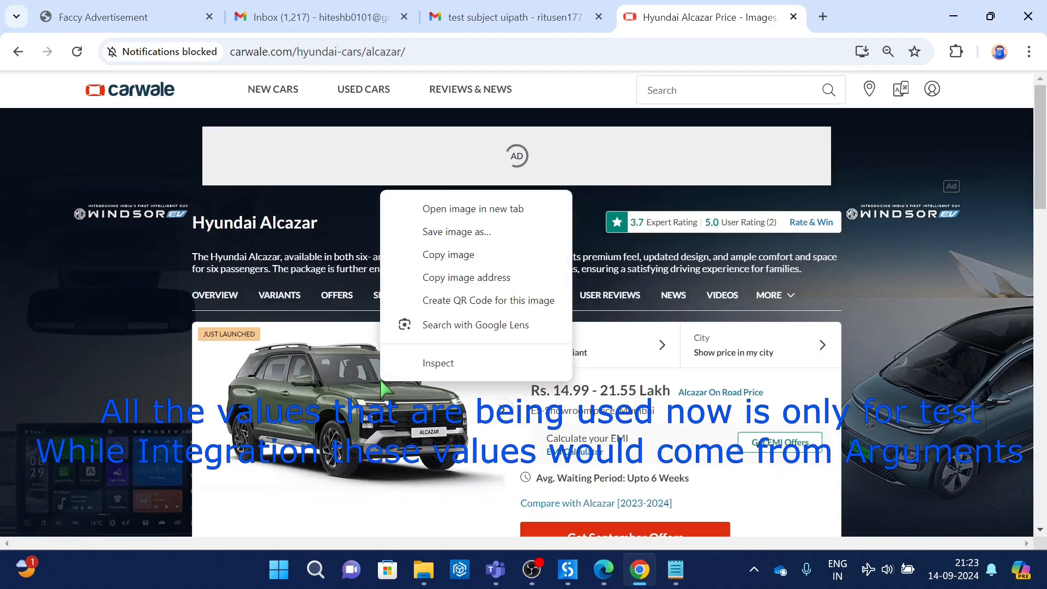
{"action": "left_click", "coordinate": [434, 277]}
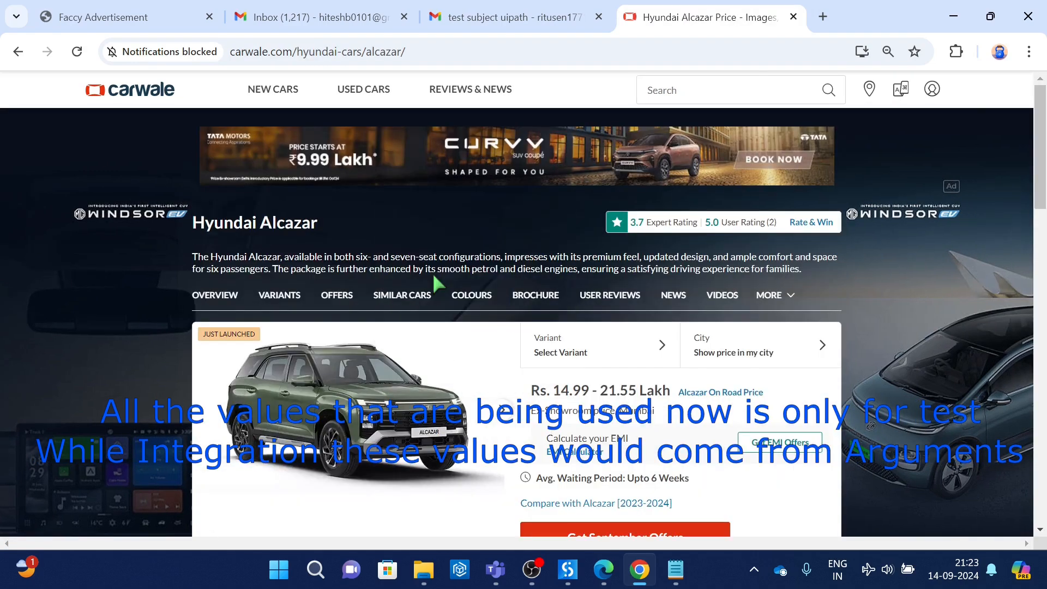
Step: In UiPath Studio, set the default value of in_img_url to the copied image address in quotes and save the workflow
{"action": "key", "text": "alt+Tab"}
{"action": "left_click", "coordinate": [868, 461]}
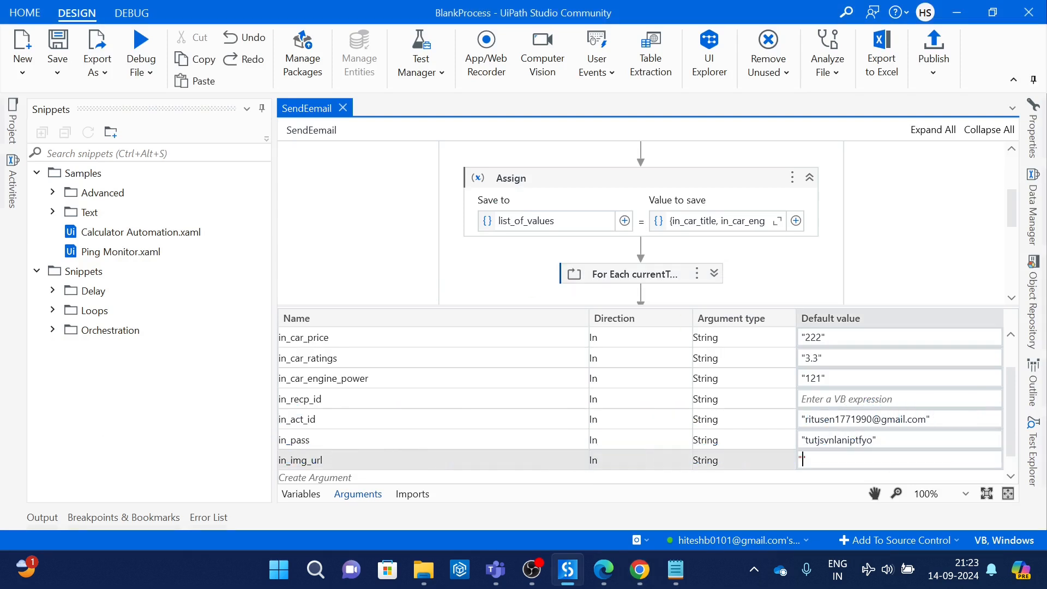
{"action": "type", "text": "\""}
{"action": "key", "text": "ctrl+v"}
{"action": "left_click", "coordinate": [917, 165]}
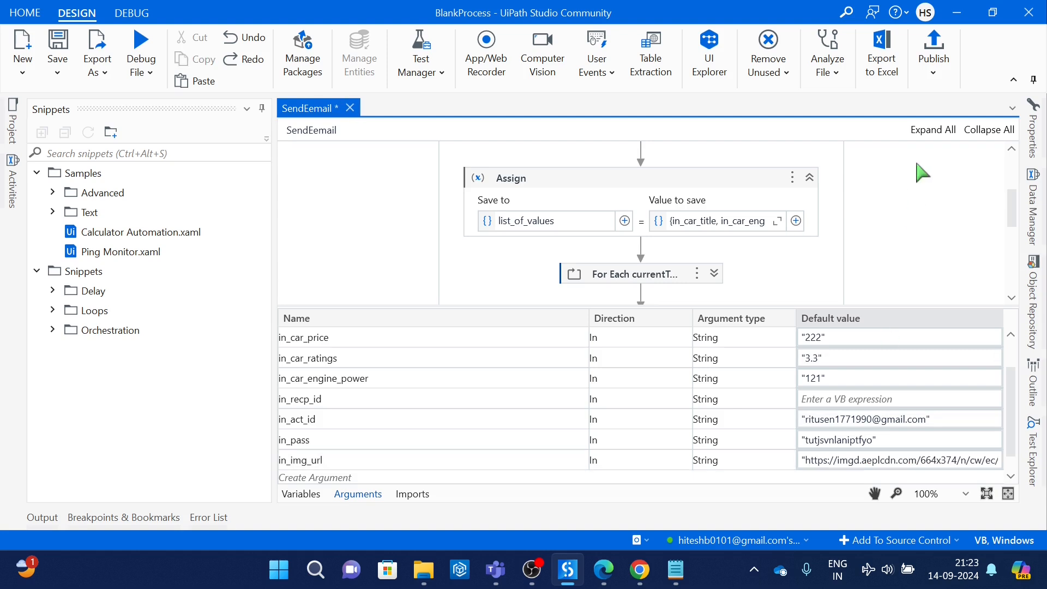
{"action": "left_click", "coordinate": [57, 44]}
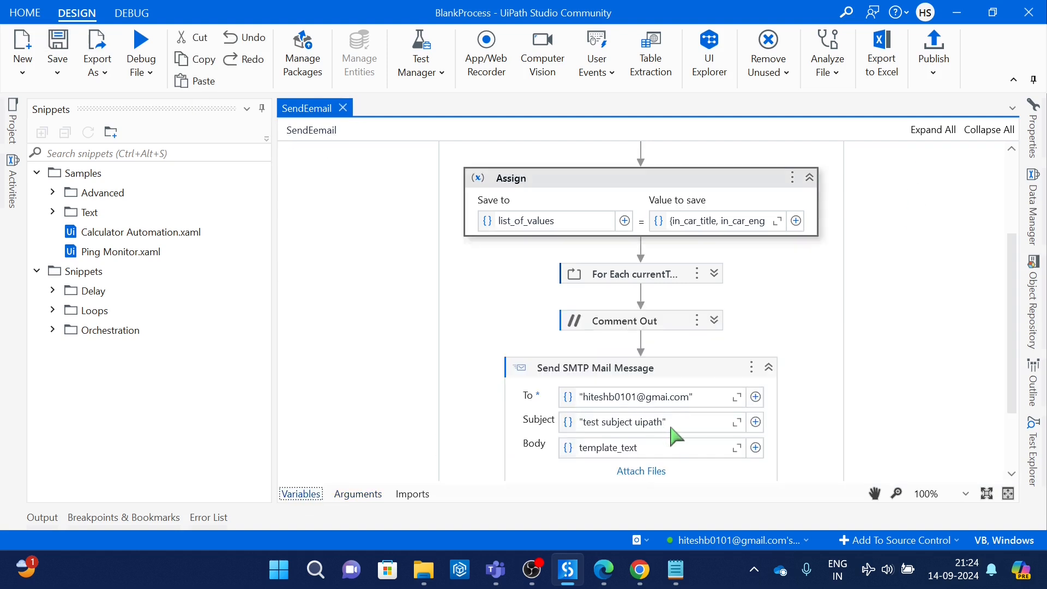
Step: Change the Send SMTP Mail Message subject to "test subject uipath 2" and save the workflow
{"action": "left_click", "coordinate": [677, 427]}
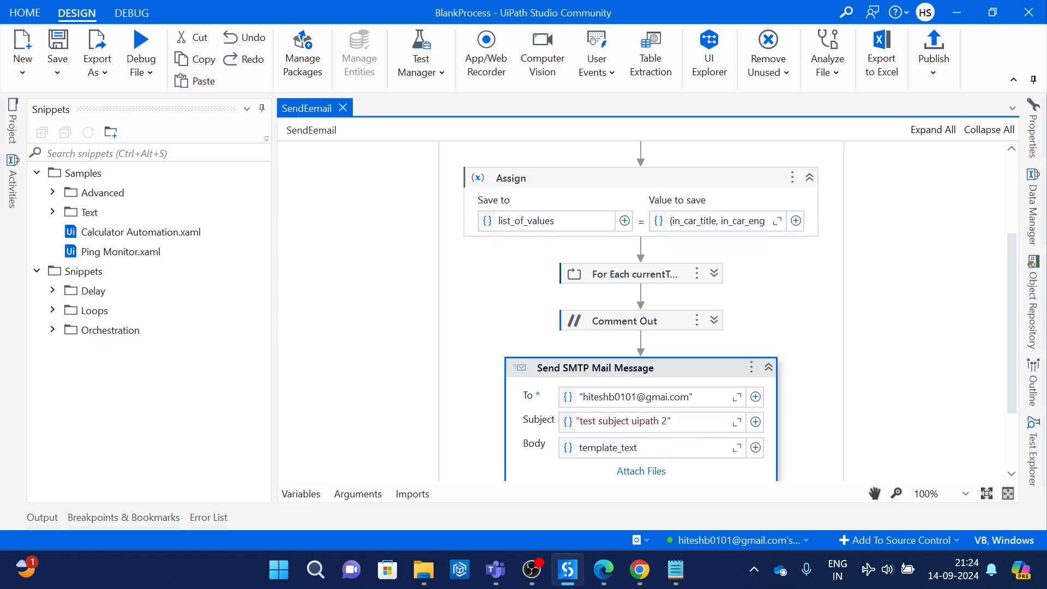
{"action": "left_click", "coordinate": [690, 372]}
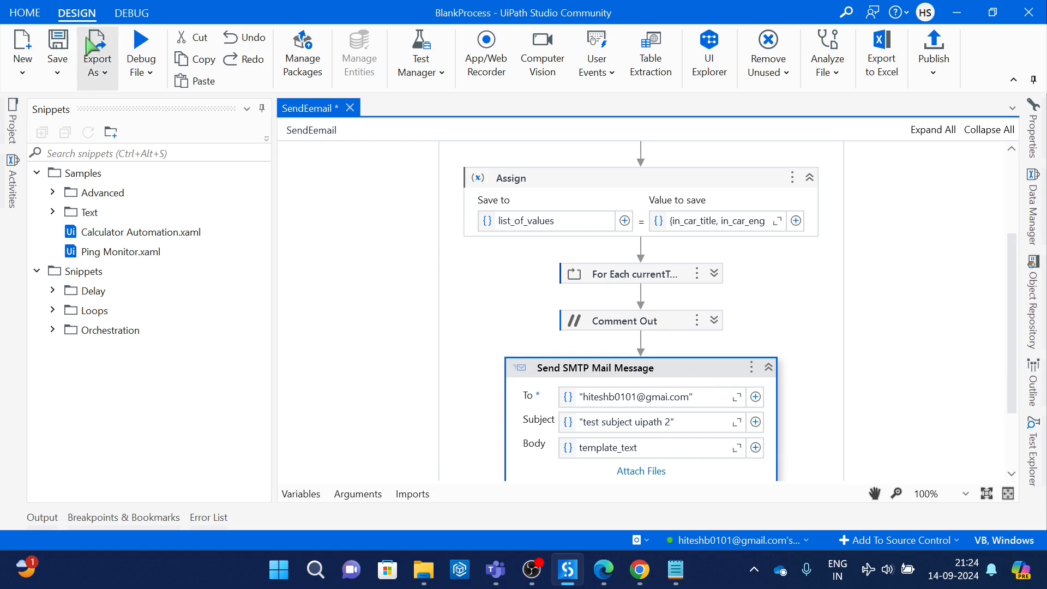
{"action": "left_click", "coordinate": [57, 53]}
Step: Run the SendEemail workflow file again and reload the Sent folder in Gmail to check for the new email
{"action": "left_click", "coordinate": [140, 73]}
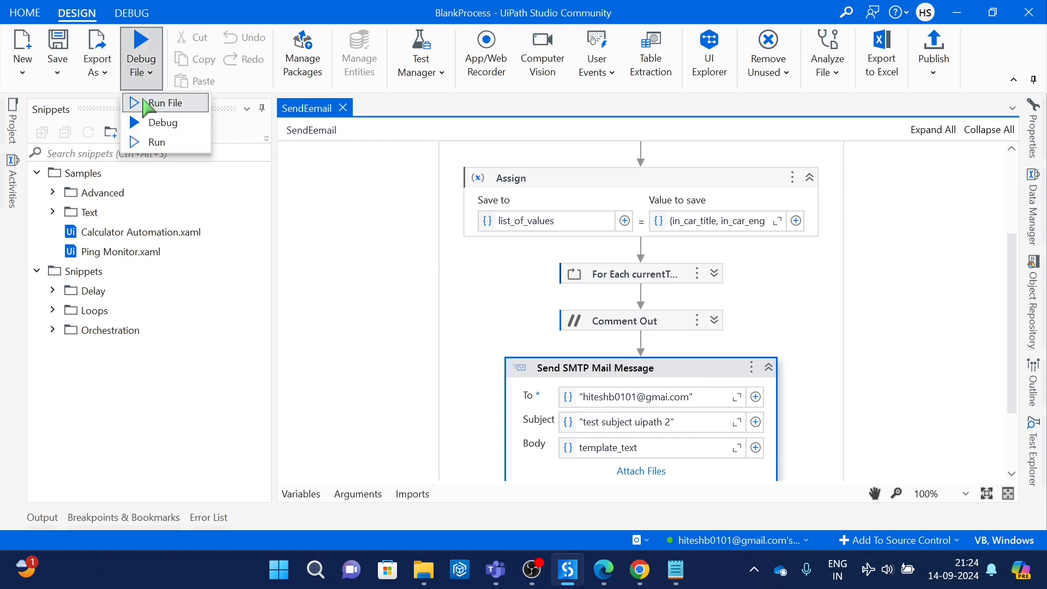
{"action": "left_click", "coordinate": [146, 106]}
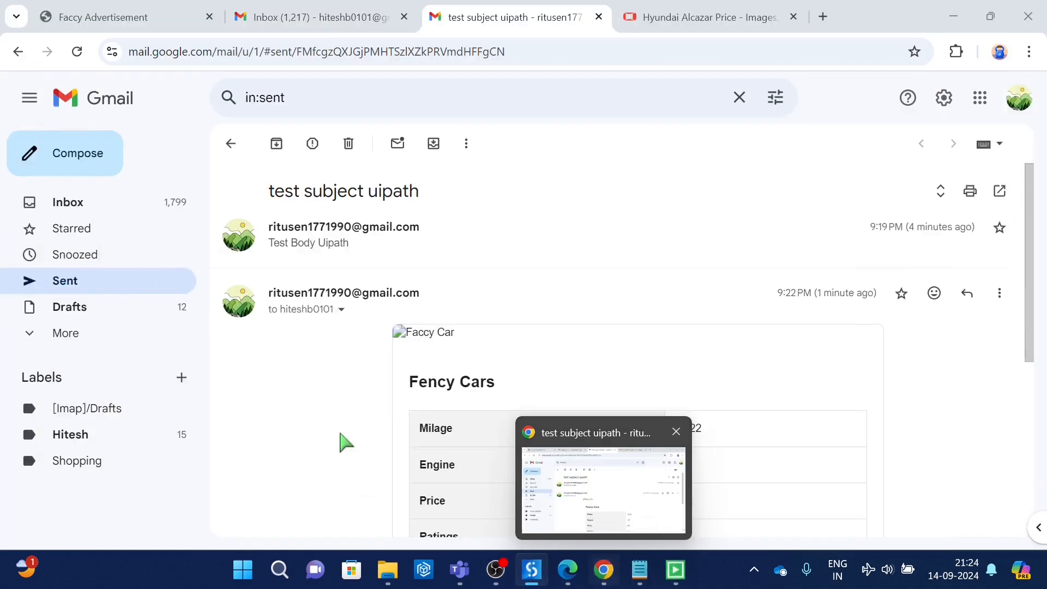
{"action": "left_click", "coordinate": [81, 291]}
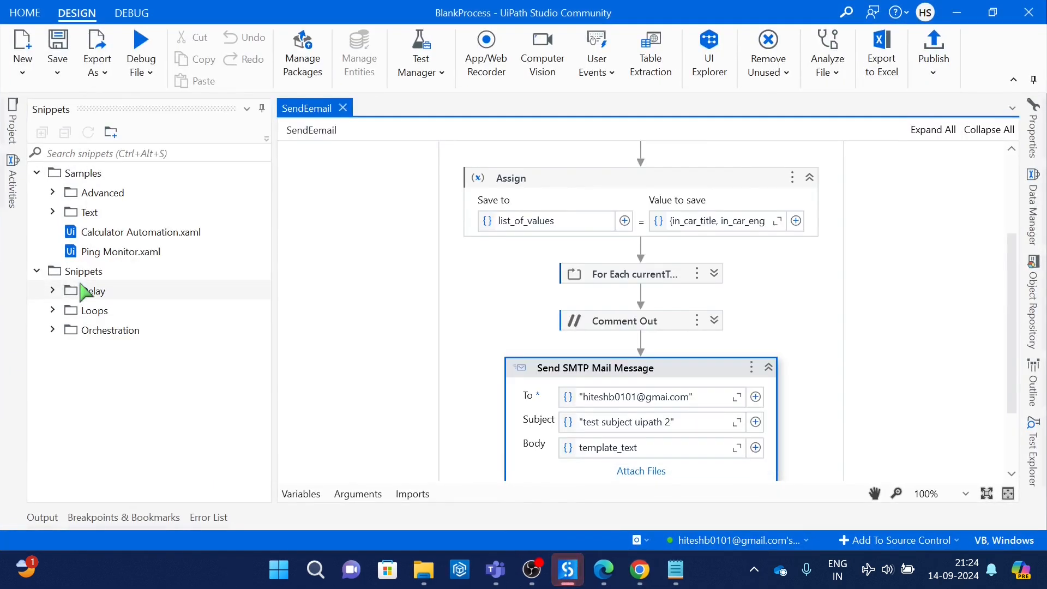
{"action": "key", "text": "alt+Tab"}
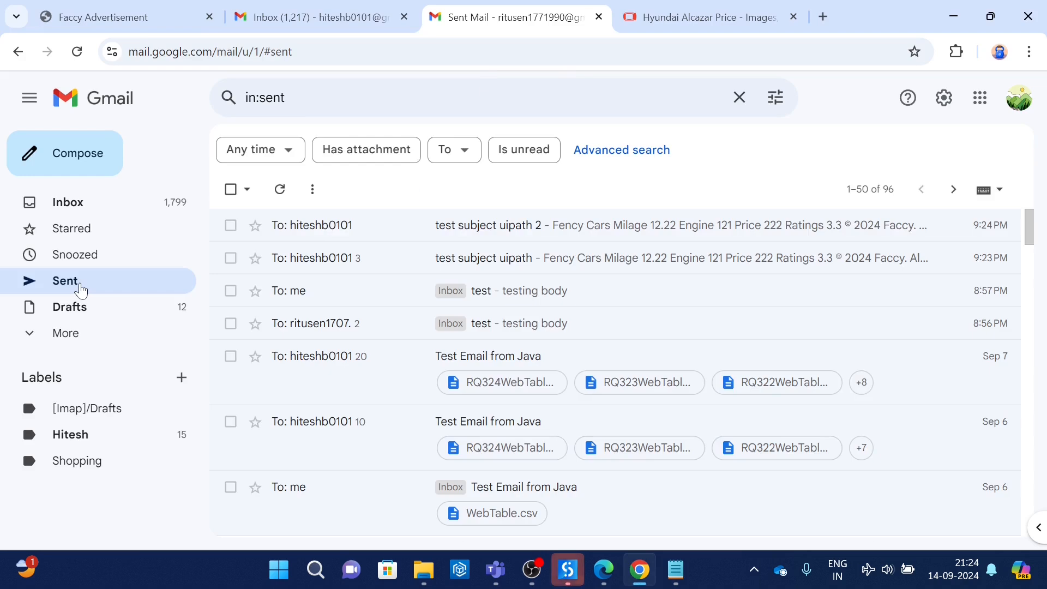
{"action": "left_click", "coordinate": [77, 52]}
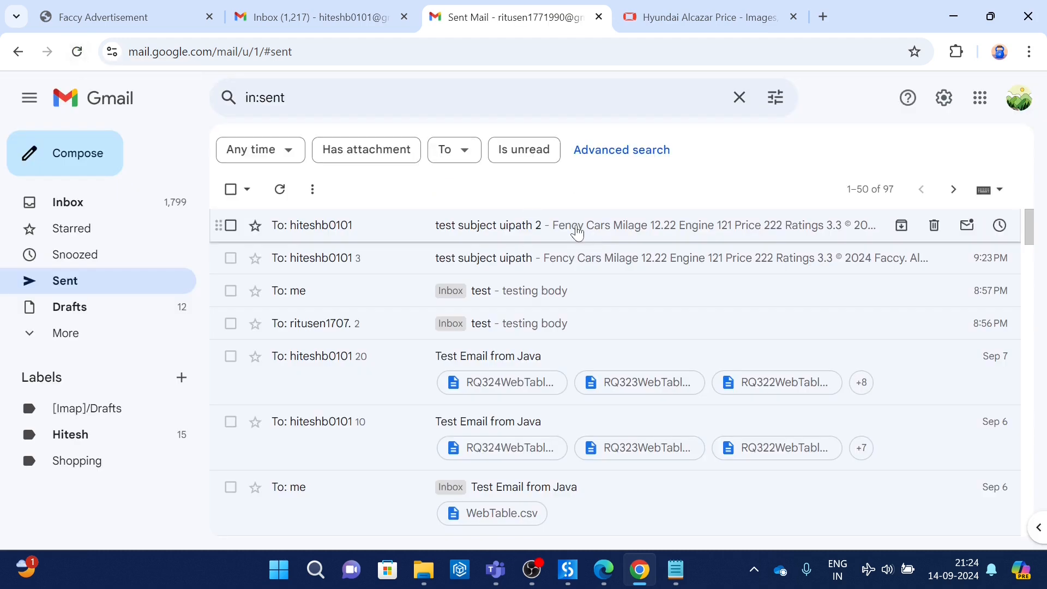
Step: Open the sent email "test subject uipath 2" and examine its car image and the values in its Fency Cars table
{"action": "left_click", "coordinate": [577, 226]}
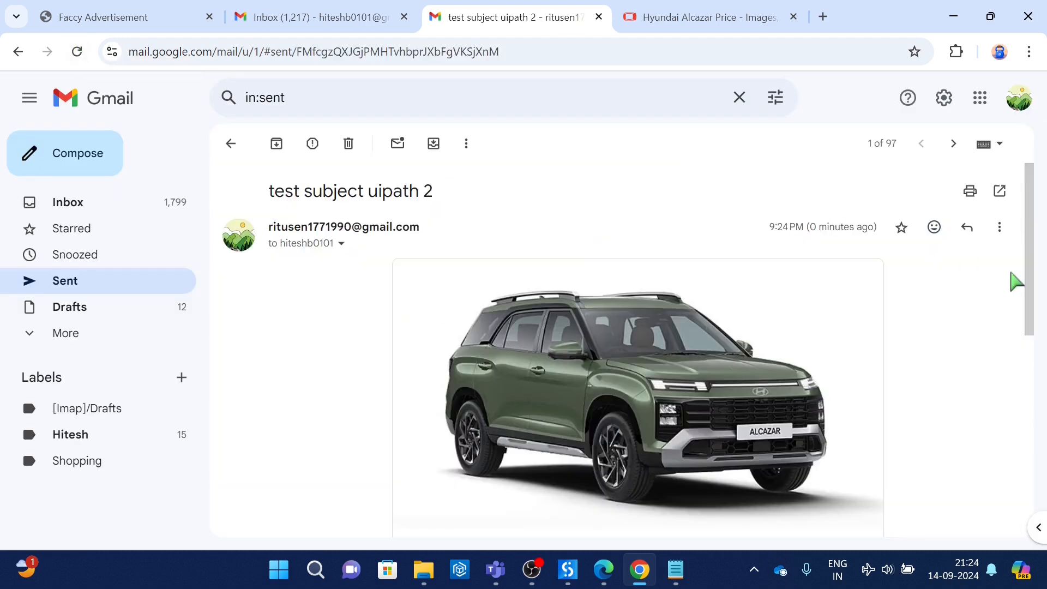
{"action": "left_click_drag", "start_coordinate": [1034, 292], "coordinate": [1000, 355]}
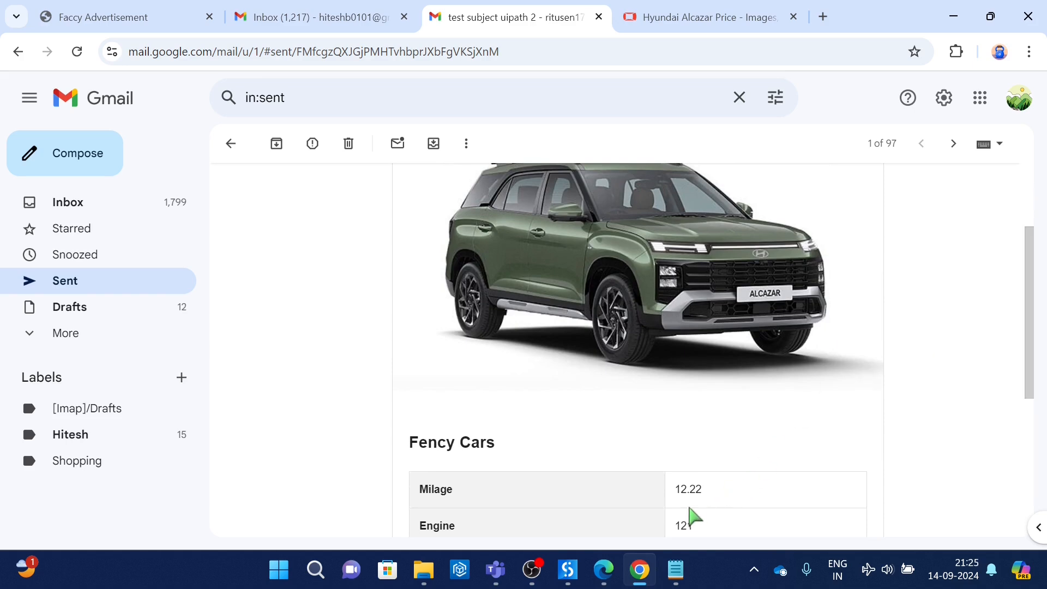
{"action": "double_click", "coordinate": [689, 489]}
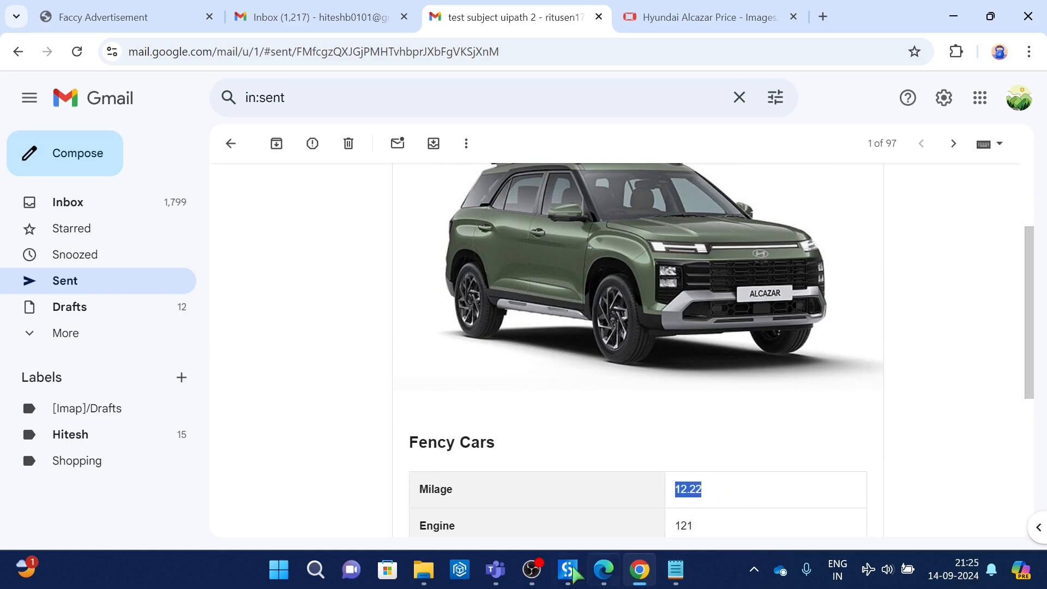
Step: Switch to UiPath Studio and review the SendEemail sequence from the mail activity back to its first activity
{"action": "left_click", "coordinate": [568, 571]}
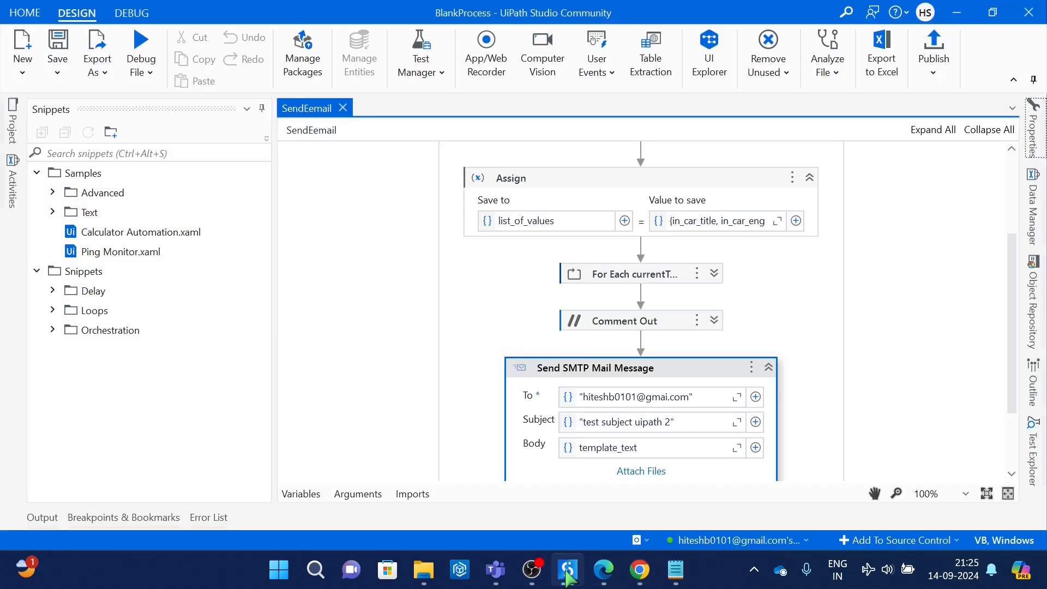
{"action": "left_click", "coordinate": [568, 571]}
{"action": "left_click", "coordinate": [568, 571]}
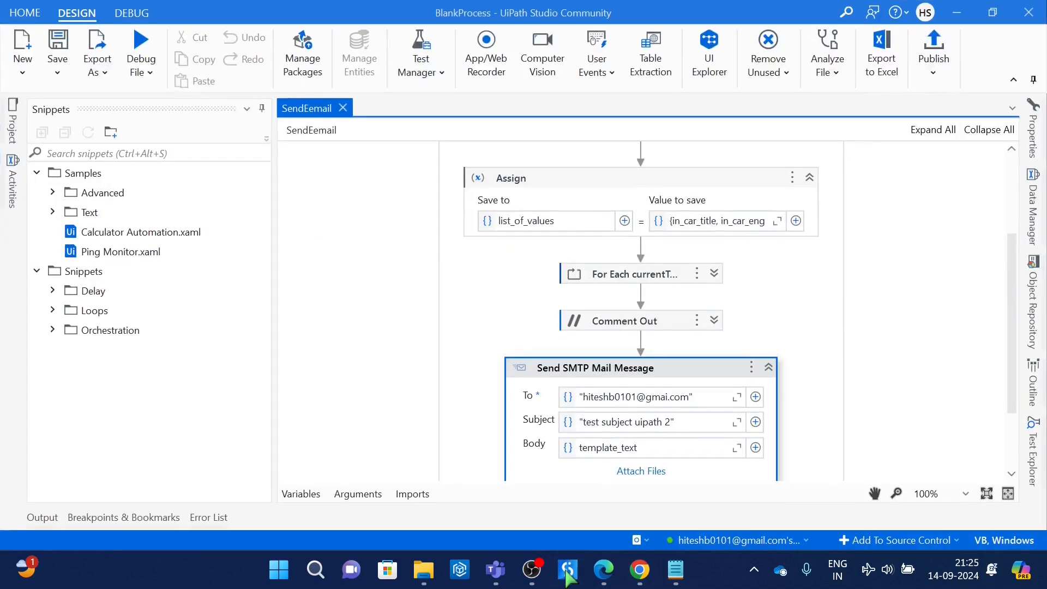
{"action": "left_click_drag", "start_coordinate": [1011, 349], "coordinate": [1020, 193]}
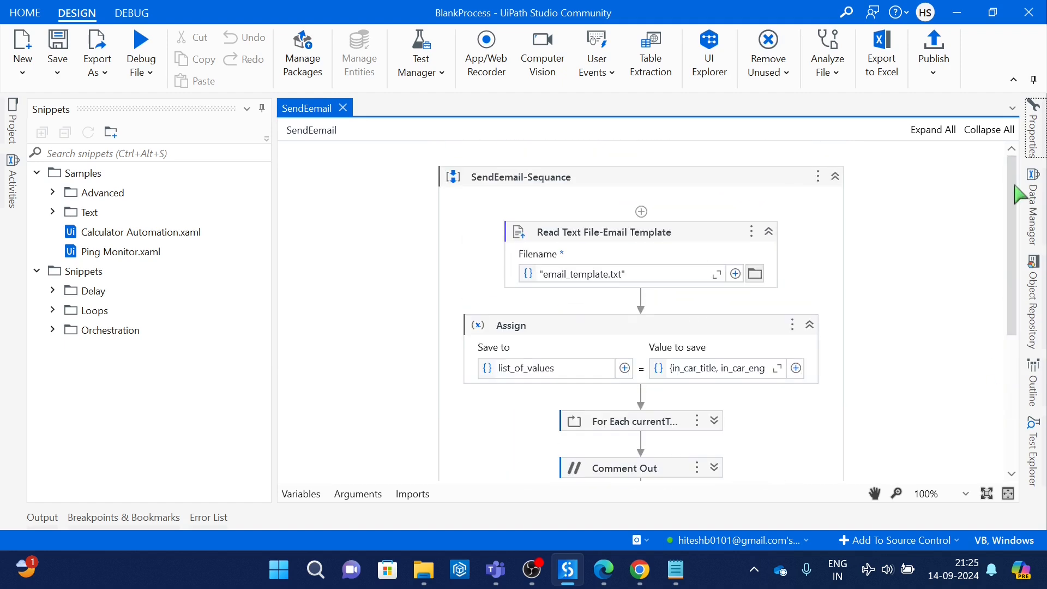